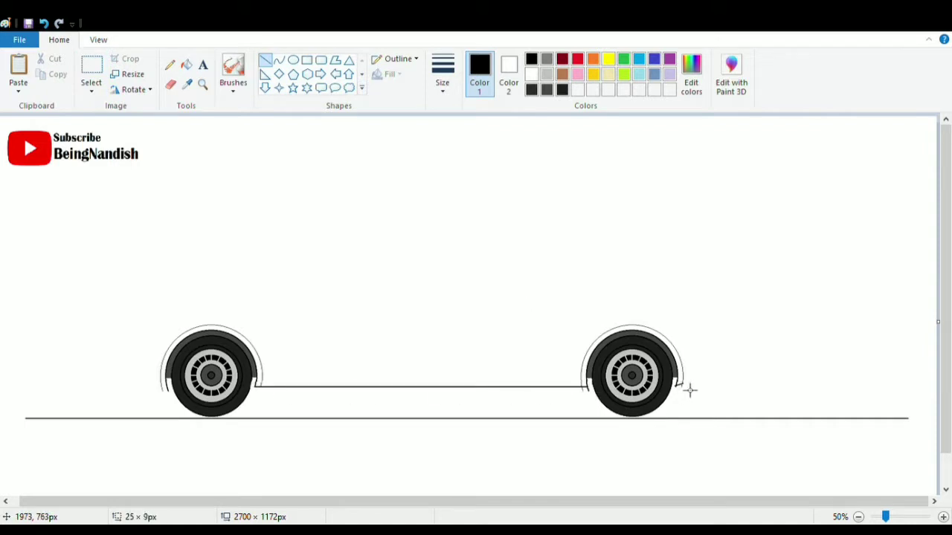
# - Draw the slightly rising underside line behind the rear wheel and the curved lower bumper ahead of the front wheel
pyautogui.moveTo(690, 390); pyautogui.dragTo(844, 376)
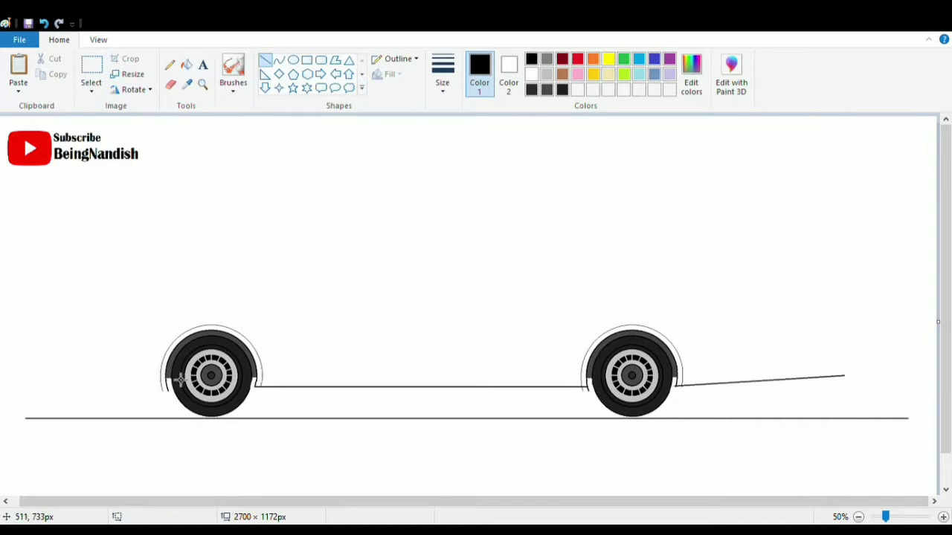
pyautogui.click(98, 39)
pyautogui.click(15, 74)
pyautogui.click(59, 40)
pyautogui.click(278, 60)
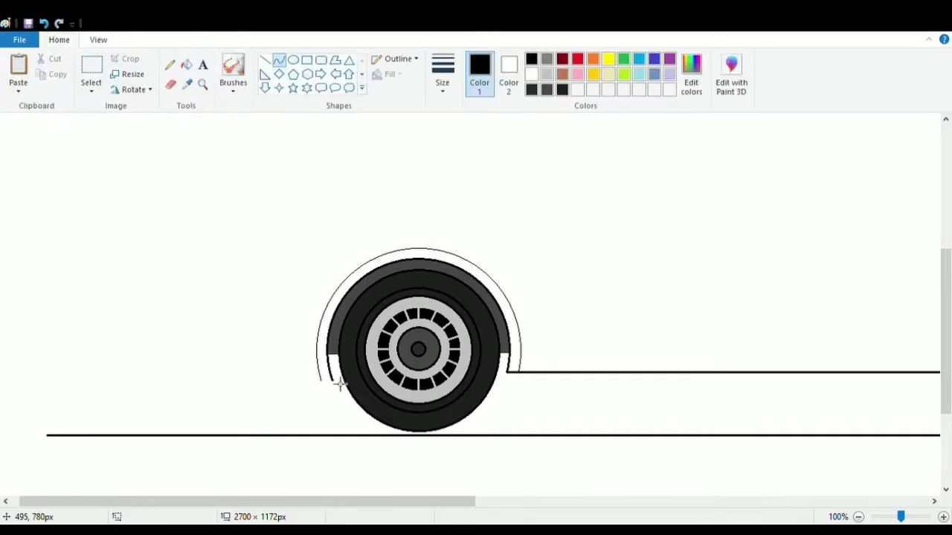
pyautogui.moveTo(332, 378); pyautogui.dragTo(163, 314)
pyautogui.moveTo(219, 355); pyautogui.dragTo(172, 369)
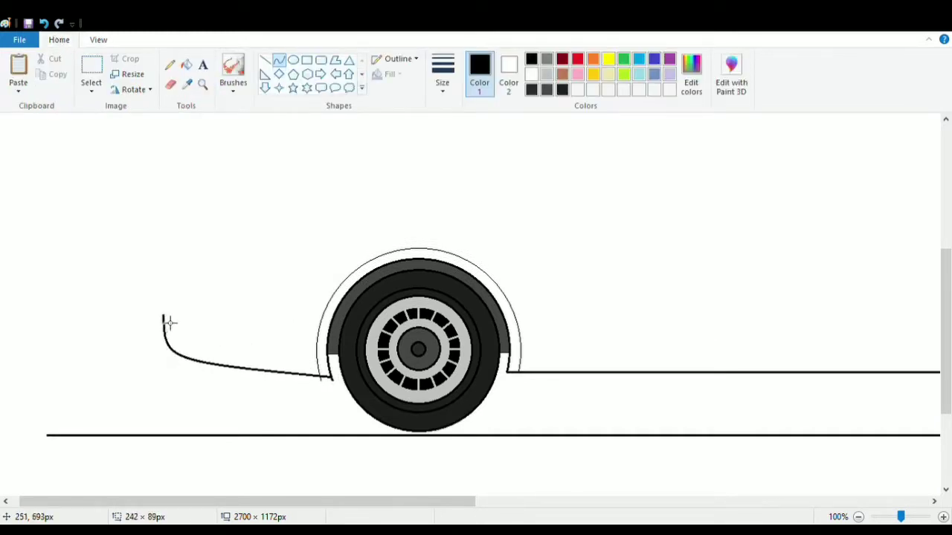
pyautogui.moveTo(170, 323); pyautogui.dragTo(172, 371)
pyautogui.moveTo(162, 315); pyautogui.dragTo(167, 305)
# - Erase the stray ends of the thin outer wheel arches that extend below the body's underside
pyautogui.click(172, 86)
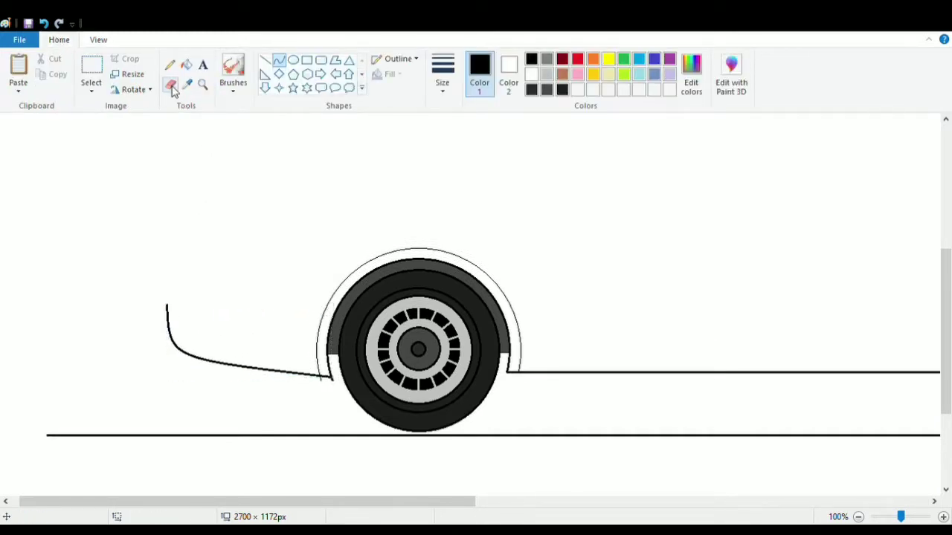
pyautogui.moveTo(368, 501); pyautogui.dragTo(701, 501)
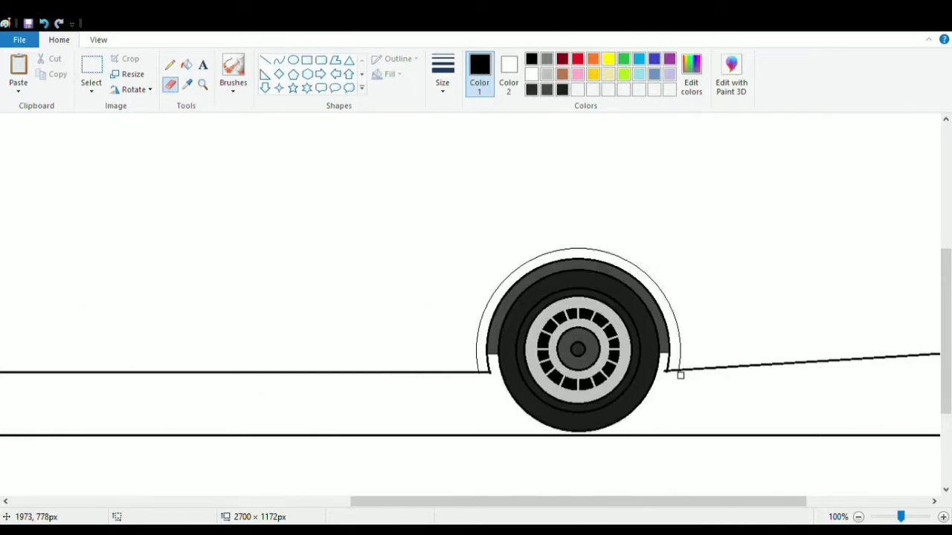
pyautogui.moveTo(639, 501)
pyautogui.mouseDown()
pyautogui.moveTo(751, 488)
pyautogui.moveTo(321, 501)
pyautogui.mouseUp()
# - Add a small rounded hook at the top of the front bumper curve and erase the stray dot above it
pyautogui.click(279, 59)
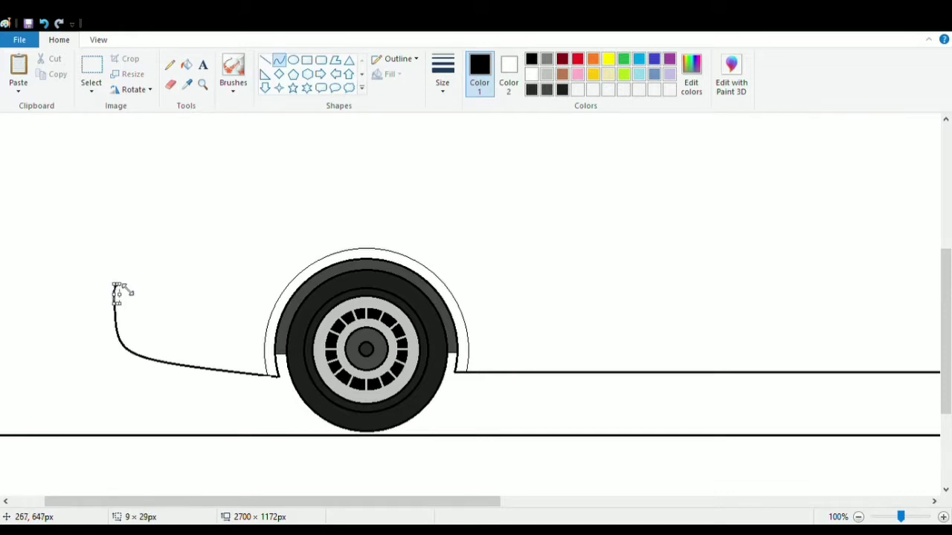
pyautogui.moveTo(120, 284); pyautogui.dragTo(125, 281)
pyautogui.moveTo(128, 223); pyautogui.dragTo(135, 229)
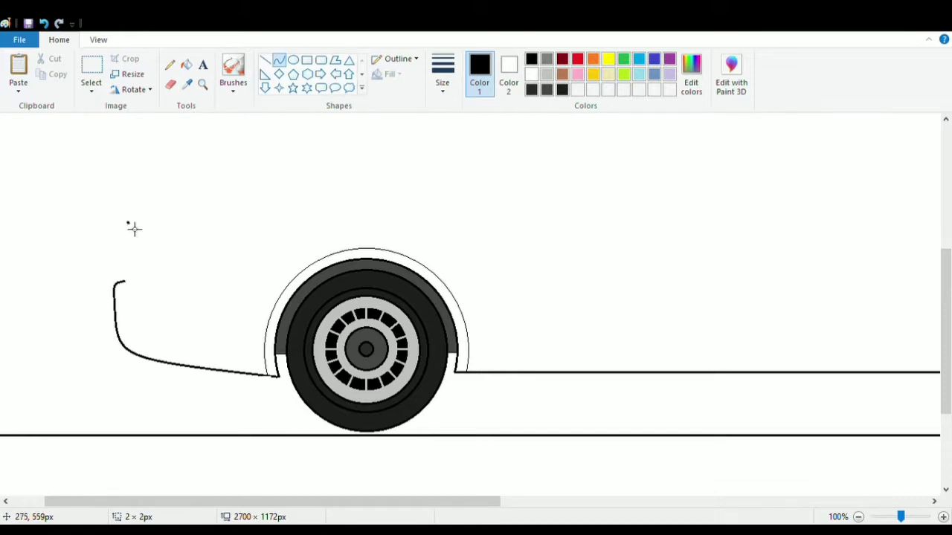
pyautogui.click(98, 40)
pyautogui.click(47, 75)
pyautogui.click(59, 39)
pyautogui.click(169, 84)
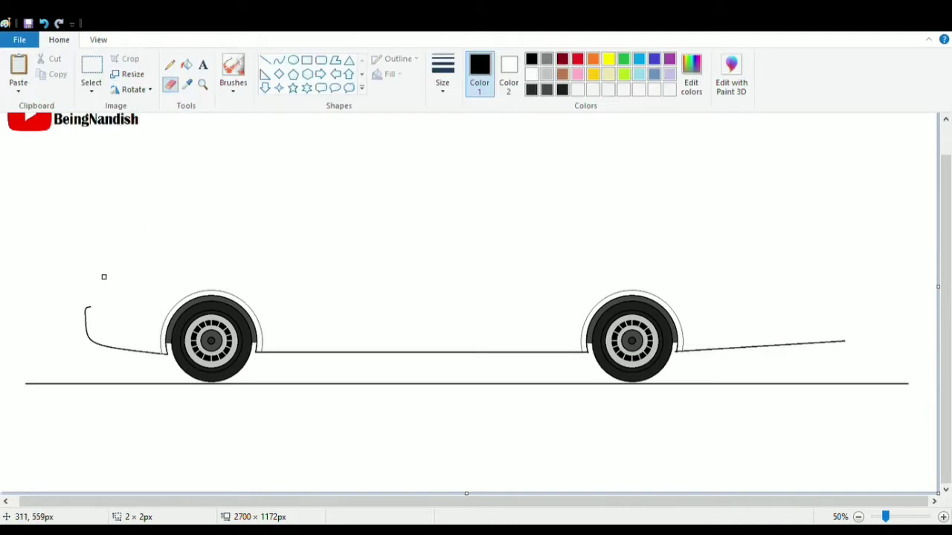
pyautogui.click(279, 60)
pyautogui.moveTo(90, 344); pyautogui.dragTo(109, 285)
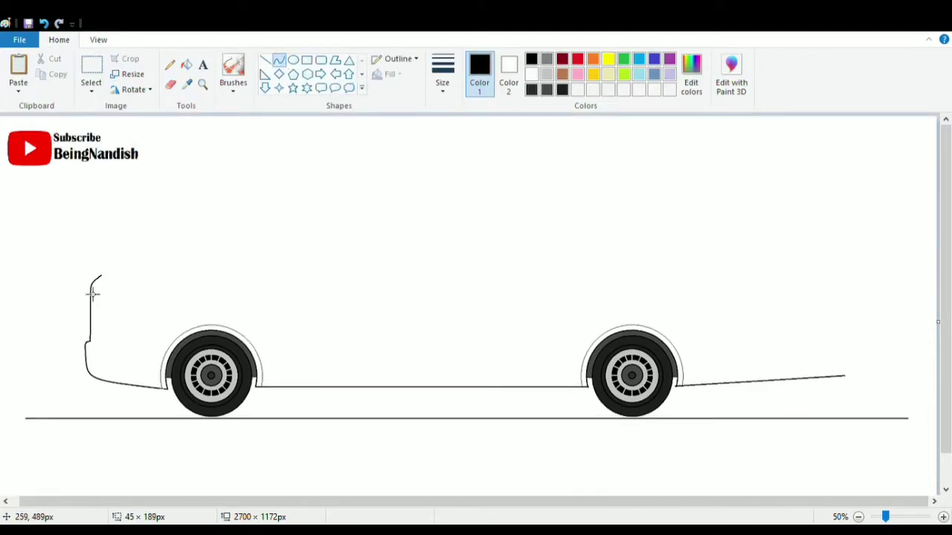
pyautogui.click(93, 294)
pyautogui.moveTo(94, 272); pyautogui.dragTo(112, 287)
pyautogui.click(44, 23)
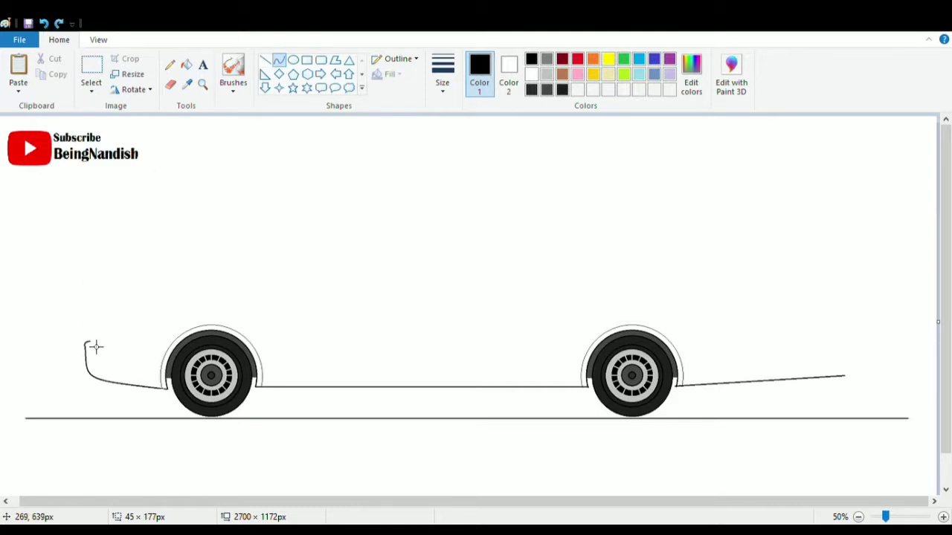
pyautogui.moveTo(95, 346); pyautogui.dragTo(97, 279)
pyautogui.click(44, 23)
# - Draw a vertical line about 154 px tall rising from the inner end of the front bumper hook
pyautogui.click(98, 40)
pyautogui.click(18, 74)
pyautogui.click(59, 40)
pyautogui.click(265, 59)
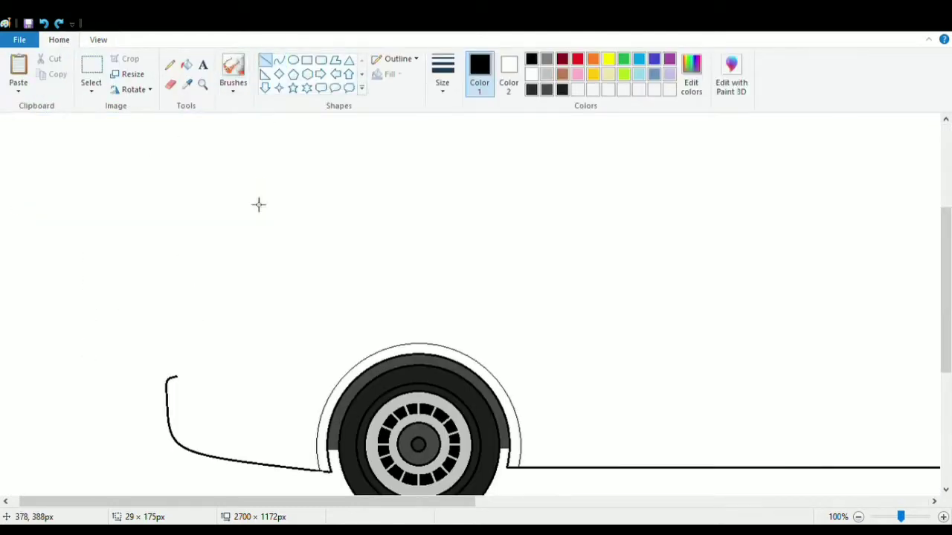
pyautogui.moveTo(182, 382); pyautogui.dragTo(182, 275)
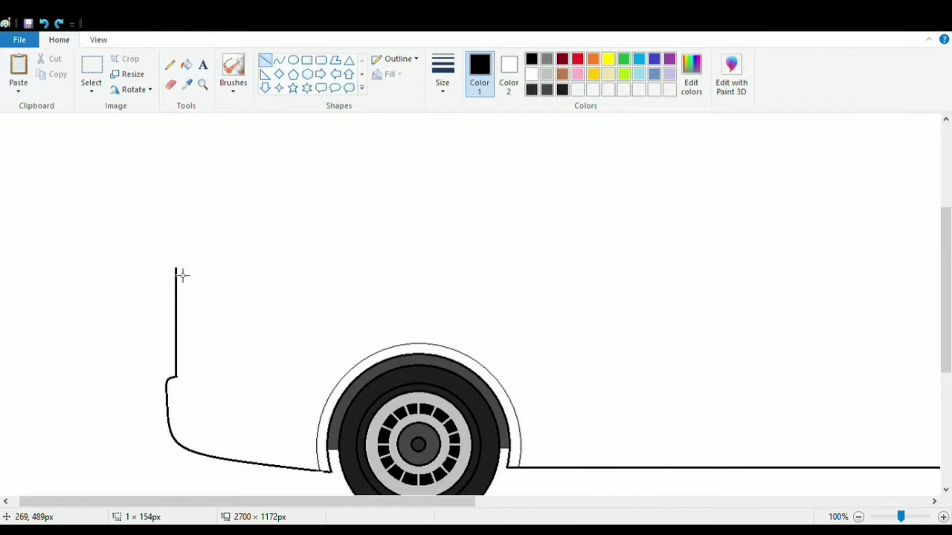
pyautogui.scroll(2, 275, 68)
pyautogui.click(279, 60)
pyautogui.moveTo(176, 362)
pyautogui.mouseDown()
pyautogui.moveTo(216, 251)
pyautogui.moveTo(275, 145)
pyautogui.mouseUp()
pyautogui.moveTo(263, 171); pyautogui.dragTo(244, 155)
pyautogui.click(245, 154)
pyautogui.click(44, 23)
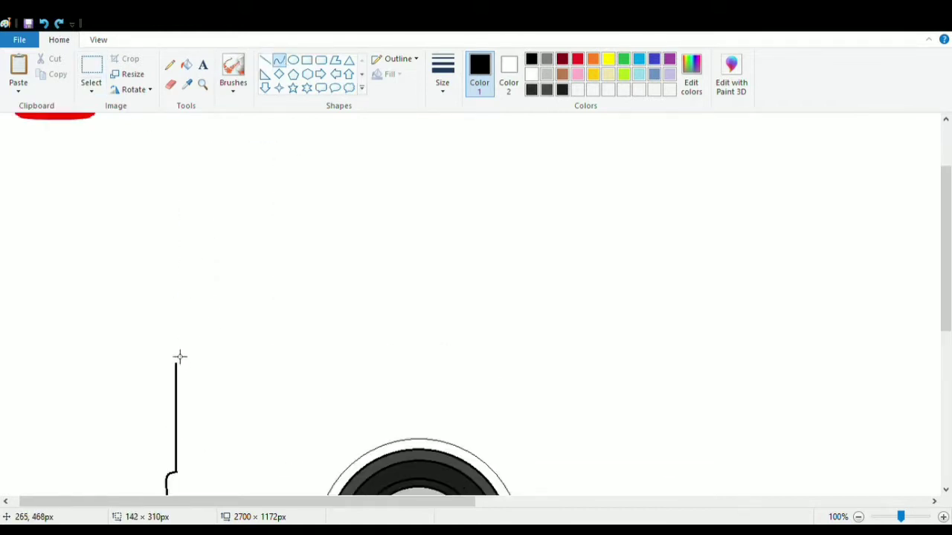
# - Draw the sloped front curve from the vertical line up to a rounded roof corner and narrow its width slightly
pyautogui.moveTo(176, 363)
pyautogui.mouseDown()
pyautogui.moveTo(270, 180)
pyautogui.moveTo(281, 132)
pyautogui.mouseUp()
pyautogui.moveTo(268, 157)
pyautogui.mouseDown()
pyautogui.moveTo(253, 154)
pyautogui.moveTo(256, 139)
pyautogui.moveTo(312, 125)
pyautogui.mouseUp()
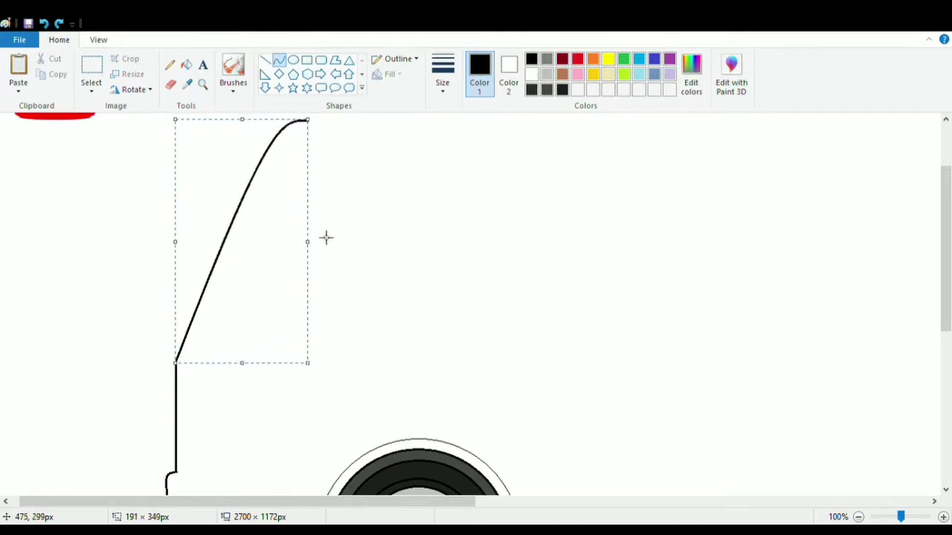
pyautogui.moveTo(308, 241); pyautogui.dragTo(286, 245)
pyautogui.click(319, 185)
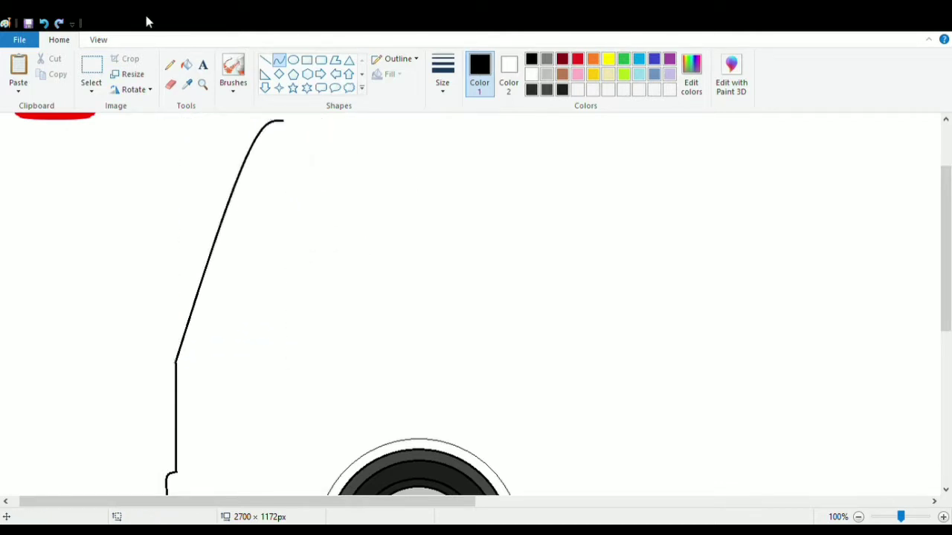
# - Draw a straight horizontal roof line from the end of the front curve to near the rear of the bus
pyautogui.click(98, 39)
pyautogui.click(46, 78)
pyautogui.click(59, 39)
pyautogui.click(266, 59)
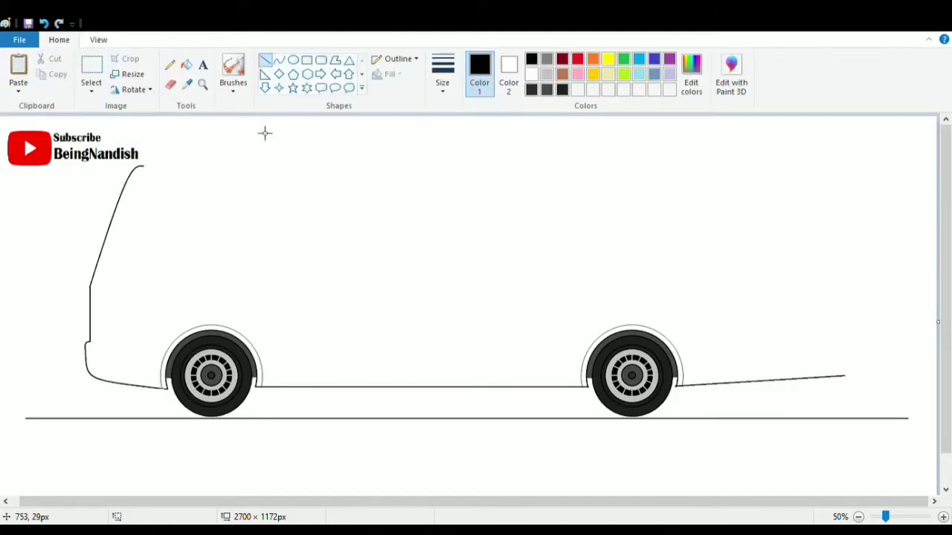
pyautogui.moveTo(145, 166); pyautogui.dragTo(841, 176)
pyautogui.click(92, 73)
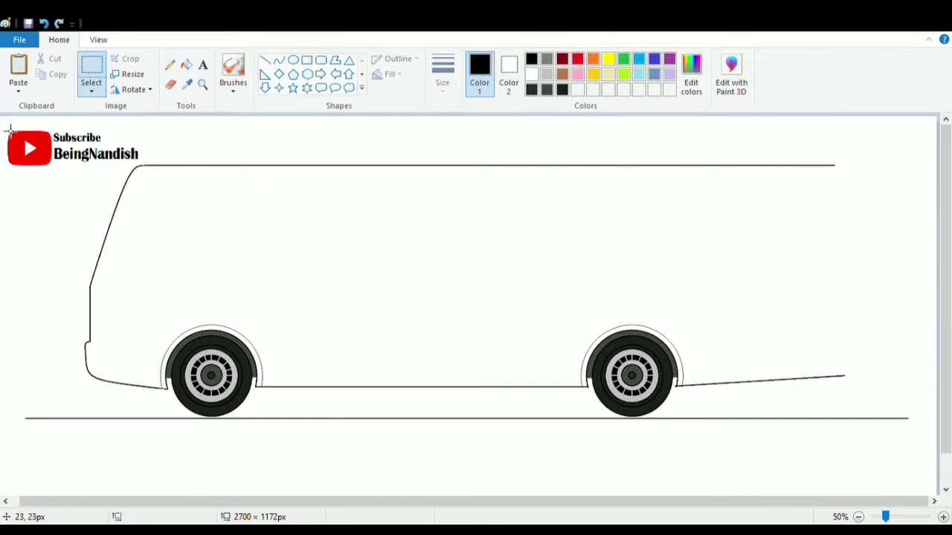
pyautogui.moveTo(10, 131); pyautogui.dragTo(138, 176)
pyautogui.click(44, 23)
pyautogui.click(59, 23)
pyautogui.click(98, 40)
pyautogui.click(28, 83)
pyautogui.moveTo(362, 502); pyautogui.dragTo(818, 502)
pyautogui.scroll(3, 682, 381)
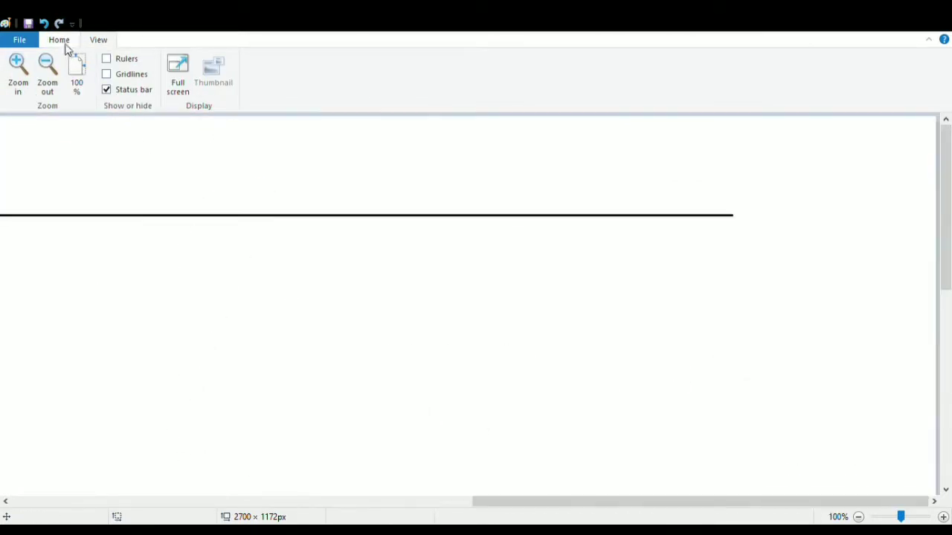
pyautogui.click(59, 40)
pyautogui.moveTo(733, 216)
pyautogui.mouseDown()
pyautogui.moveTo(771, 263)
pyautogui.moveTo(758, 336)
pyautogui.mouseUp()
pyautogui.moveTo(754, 245)
pyautogui.mouseDown()
pyautogui.moveTo(750, 225)
pyautogui.moveTo(766, 224)
pyautogui.moveTo(781, 310)
pyautogui.moveTo(752, 288)
pyautogui.moveTo(773, 327)
pyautogui.mouseUp()
pyautogui.hotkey('ctrl', 'z')
pyautogui.moveTo(755, 269); pyautogui.dragTo(780, 221)
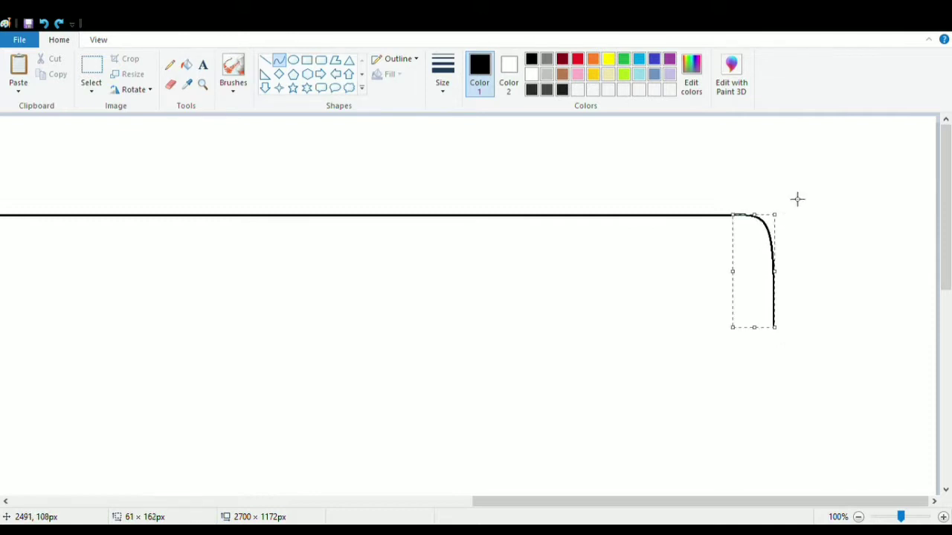
pyautogui.scroll(-3, 816, 242)
pyautogui.click(44, 23)
# - Draw a curve about 59 × 272 px from the rear end of the roof line, rounding down into the bus's back
pyautogui.moveTo(729, 120); pyautogui.dragTo(765, 255)
pyautogui.moveTo(748, 152); pyautogui.dragTo(761, 131)
pyautogui.moveTo(766, 255); pyautogui.dragTo(778, 317)
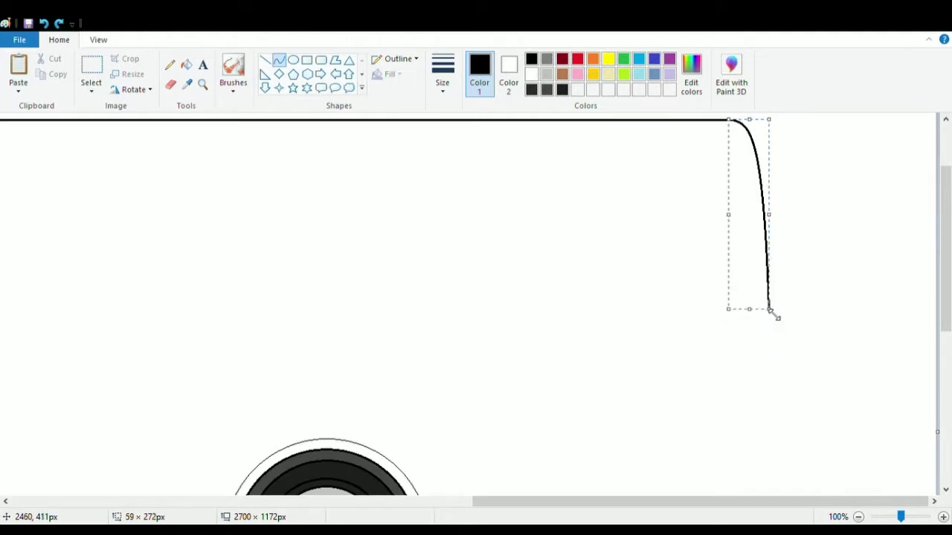
# - Extend the bus's back with a straight vertical line down from the end of the rear curve
pyautogui.scroll(-3, 778, 317)
pyautogui.click(265, 59)
pyautogui.moveTo(775, 218); pyautogui.dragTo(773, 410)
# - Join the vertical rear line to the underside line with a rounded lower corner
pyautogui.scroll(-3, 473, 191)
pyautogui.click(278, 60)
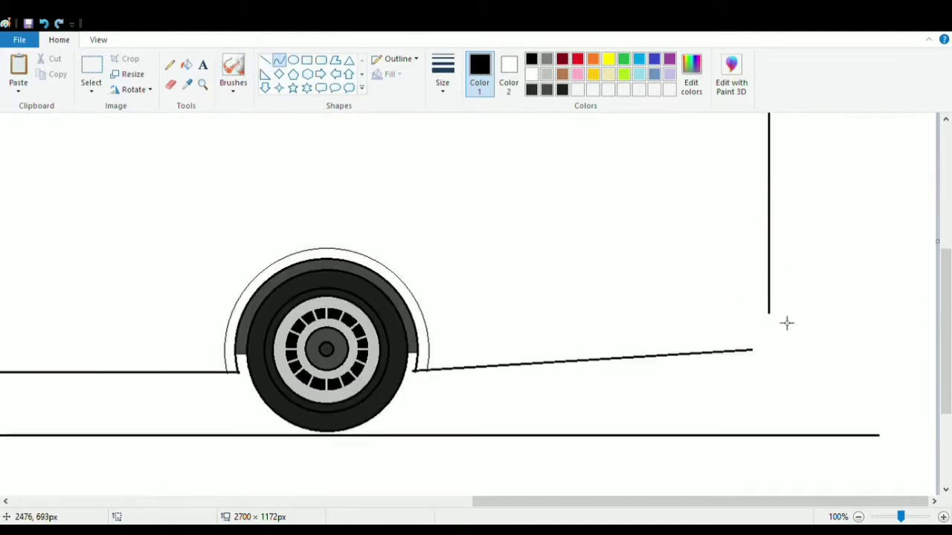
pyautogui.click(774, 356)
pyautogui.moveTo(773, 335)
pyautogui.mouseDown()
pyautogui.moveTo(758, 356)
pyautogui.moveTo(778, 356)
pyautogui.moveTo(775, 335)
pyautogui.mouseUp()
pyautogui.click(775, 349)
pyautogui.click(740, 258)
# - Draw a tall rectangular door behind the front wheel and stretch it up to just below the roof
pyautogui.scroll(6, 740, 258)
pyautogui.click(98, 39)
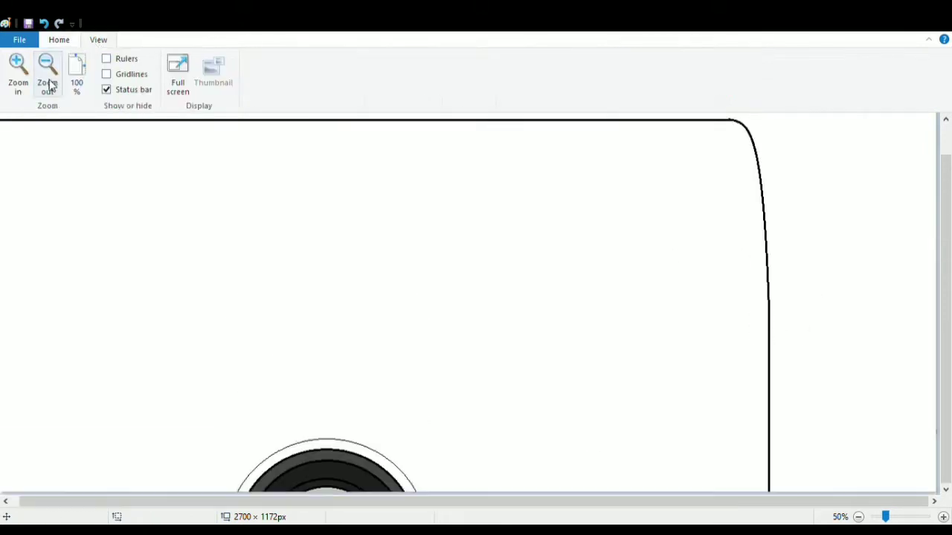
pyautogui.click(46, 70)
pyautogui.click(59, 40)
pyautogui.click(306, 60)
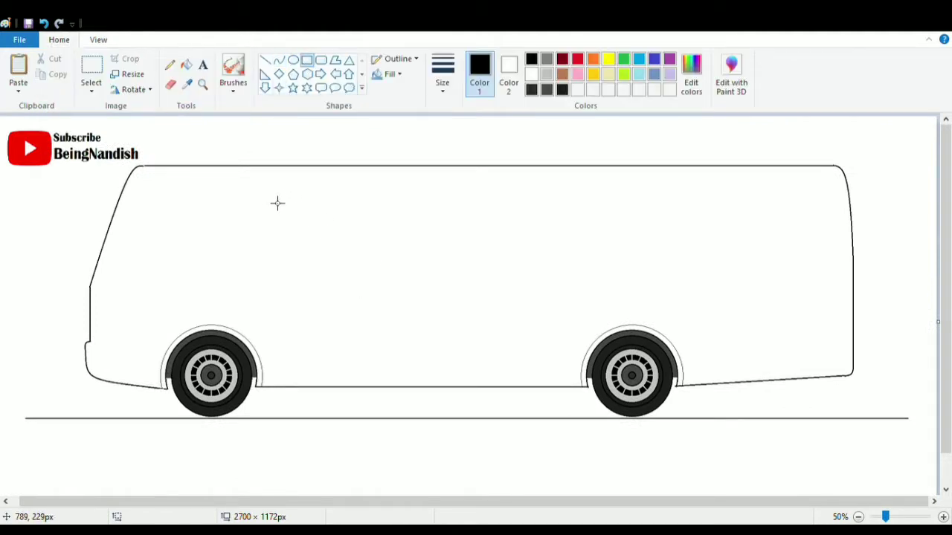
pyautogui.moveTo(270, 191); pyautogui.dragTo(361, 385)
pyautogui.moveTo(315, 193); pyautogui.dragTo(316, 186)
# - Draw a second horizontal line just beneath the roof along its full length, and close the small gap in the roof line at the front
pyautogui.click(264, 59)
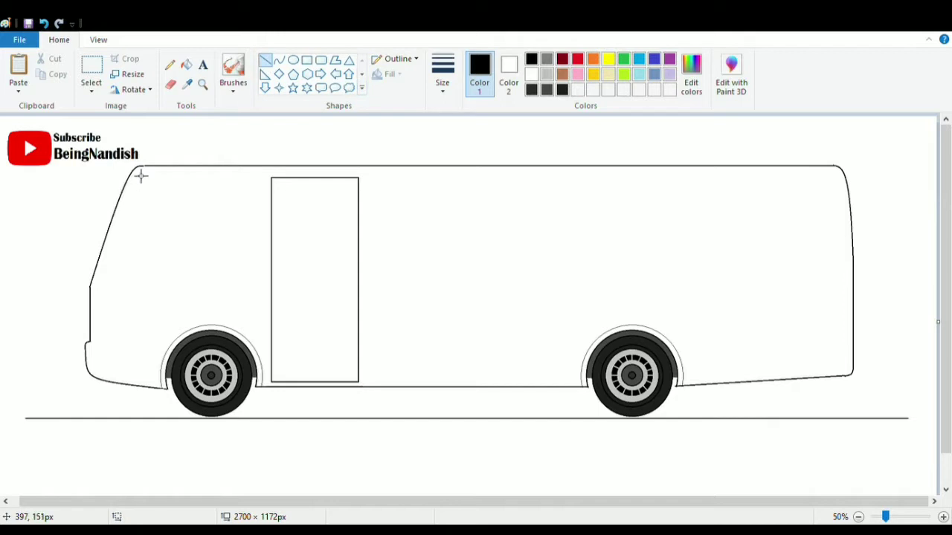
pyautogui.moveTo(134, 170); pyautogui.dragTo(846, 185)
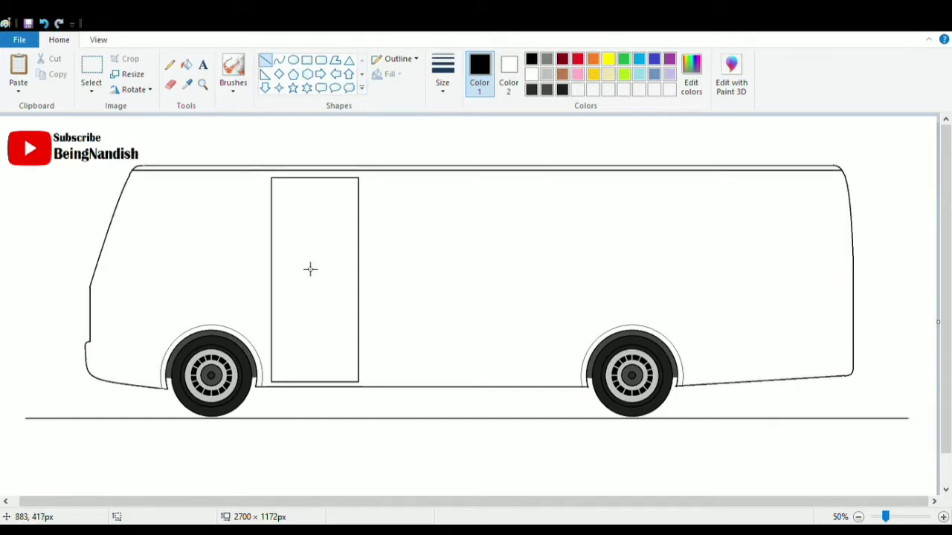
pyautogui.click(278, 59)
pyautogui.click(98, 40)
pyautogui.click(18, 71)
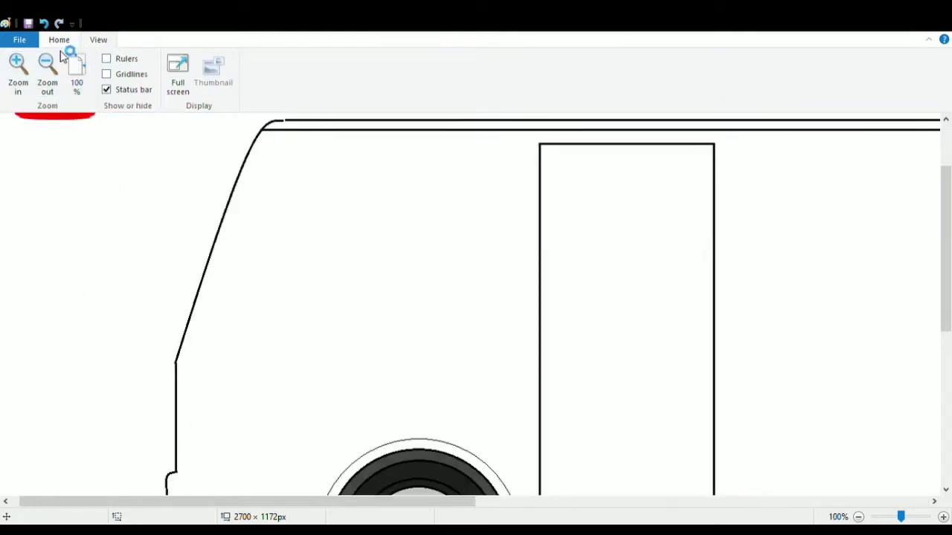
pyautogui.click(59, 39)
pyautogui.click(264, 59)
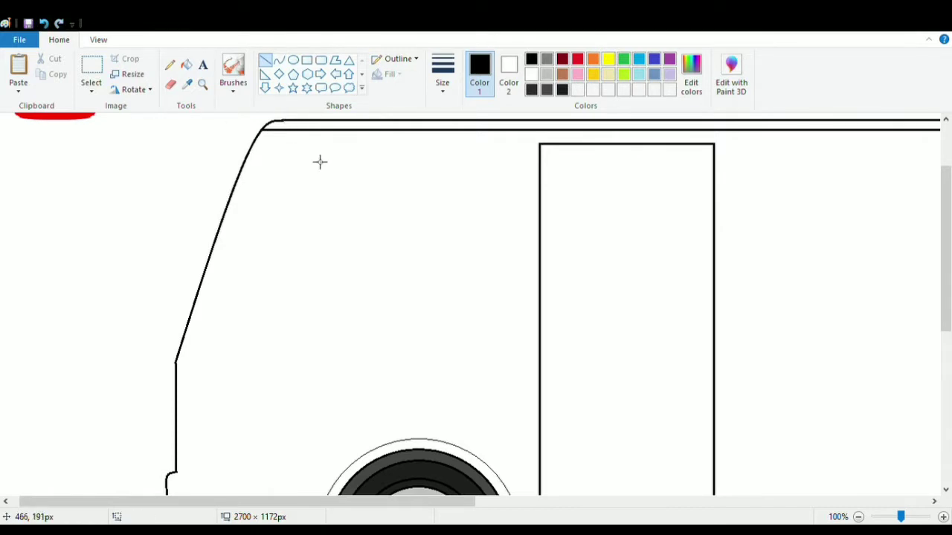
# - Draw the windshield's inner curve along the sloped front and close its top with a short line about 7 px long
pyautogui.click(279, 59)
pyautogui.moveTo(176, 358)
pyautogui.mouseDown()
pyautogui.moveTo(223, 335)
pyautogui.moveTo(260, 148)
pyautogui.mouseUp()
pyautogui.moveTo(204, 327)
pyautogui.mouseDown()
pyautogui.moveTo(202, 350)
pyautogui.moveTo(211, 335)
pyautogui.mouseUp()
pyautogui.click(258, 196)
pyautogui.moveTo(262, 149); pyautogui.dragTo(268, 145)
pyautogui.click(266, 61)
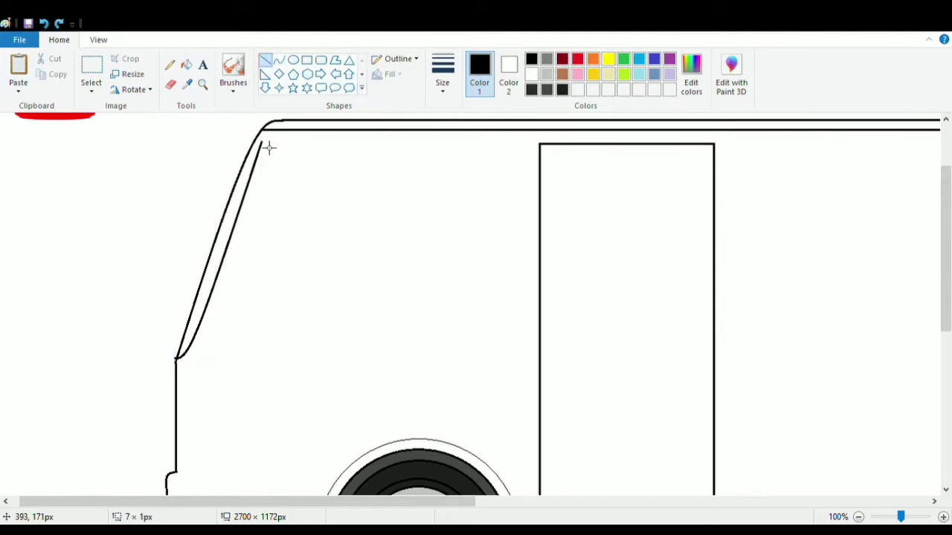
# - Draw the front side window's slanted edge parallel to the windshield, ending in a small rounded lower corner
pyautogui.click(279, 59)
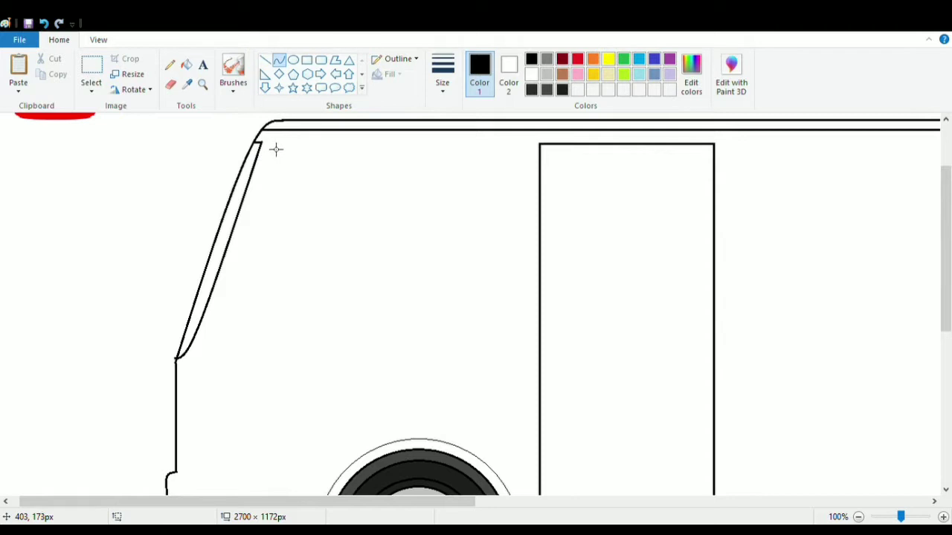
pyautogui.moveTo(270, 142)
pyautogui.mouseDown()
pyautogui.moveTo(213, 355)
pyautogui.moveTo(219, 342)
pyautogui.mouseUp()
pyautogui.moveTo(220, 341)
pyautogui.mouseDown()
pyautogui.moveTo(206, 354)
pyautogui.moveTo(204, 346)
pyautogui.mouseUp()
pyautogui.moveTo(269, 242)
pyautogui.mouseDown()
pyautogui.moveTo(295, 244)
pyautogui.moveTo(276, 242)
pyautogui.mouseUp()
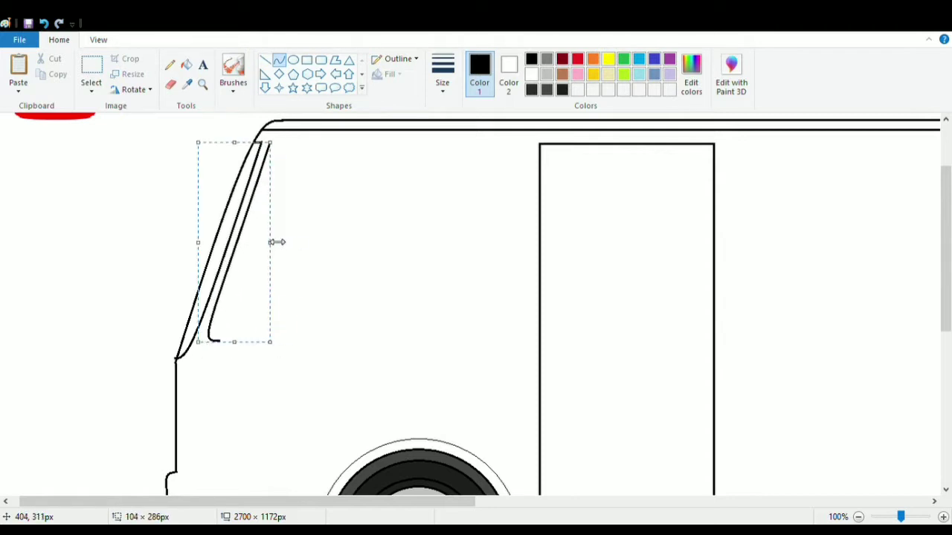
pyautogui.click(340, 265)
pyautogui.scroll(-1, 340, 265)
pyautogui.scroll(1, 339, 265)
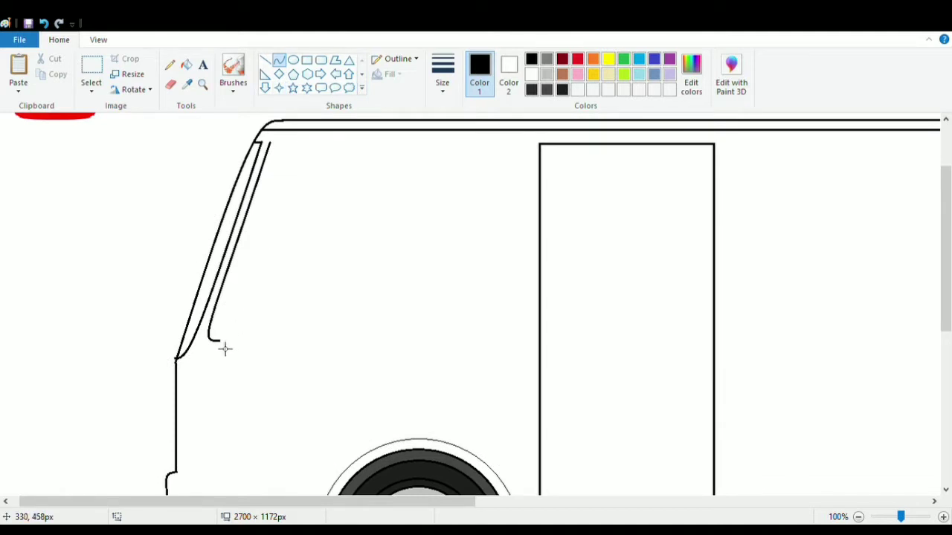
# - Draw the side window's lower edge curving up into a horizontal line about 268 px long, plus its straight top edge
pyautogui.moveTo(220, 341)
pyautogui.mouseDown()
pyautogui.moveTo(310, 302)
pyautogui.moveTo(293, 294)
pyautogui.mouseUp()
pyautogui.moveTo(260, 320)
pyautogui.mouseDown()
pyautogui.moveTo(288, 335)
pyautogui.moveTo(272, 345)
pyautogui.mouseUp()
pyautogui.click(265, 60)
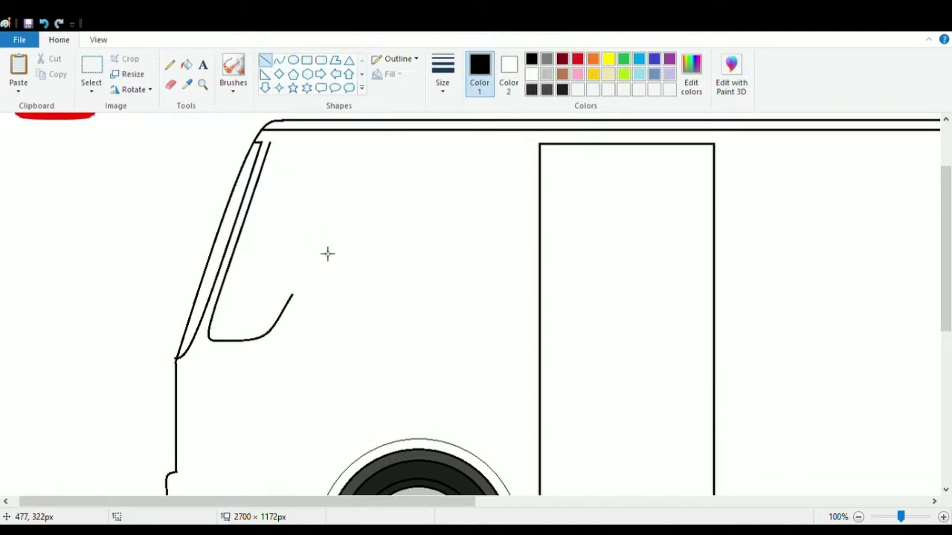
pyautogui.moveTo(293, 295); pyautogui.dragTo(483, 300)
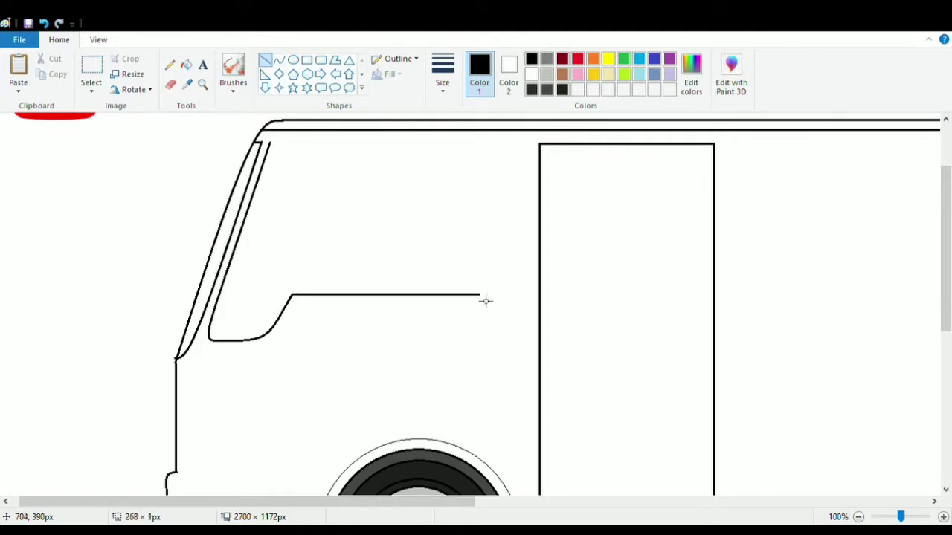
pyautogui.moveTo(279, 147); pyautogui.dragTo(480, 149)
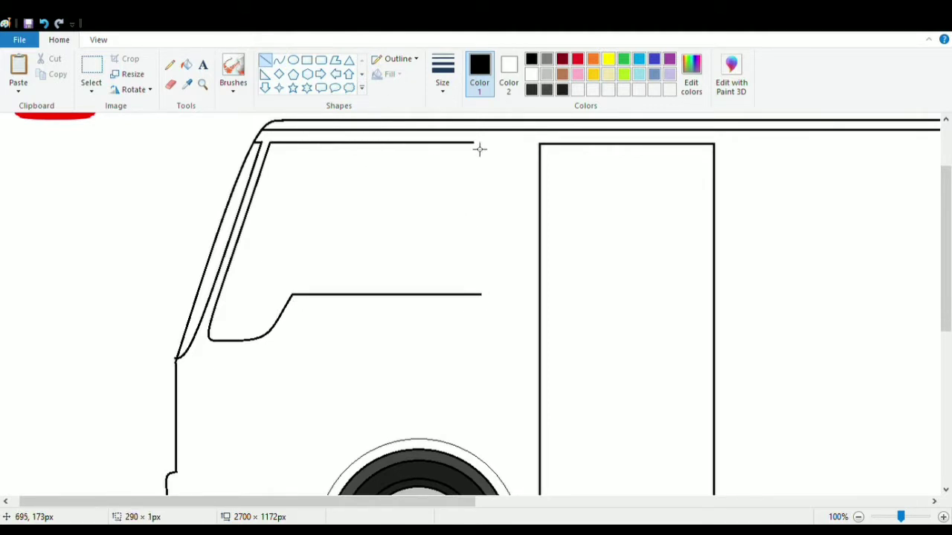
# - Close the rear end of the front side window with a rounded rectangle and erase its overlapping front part
pyautogui.click(321, 59)
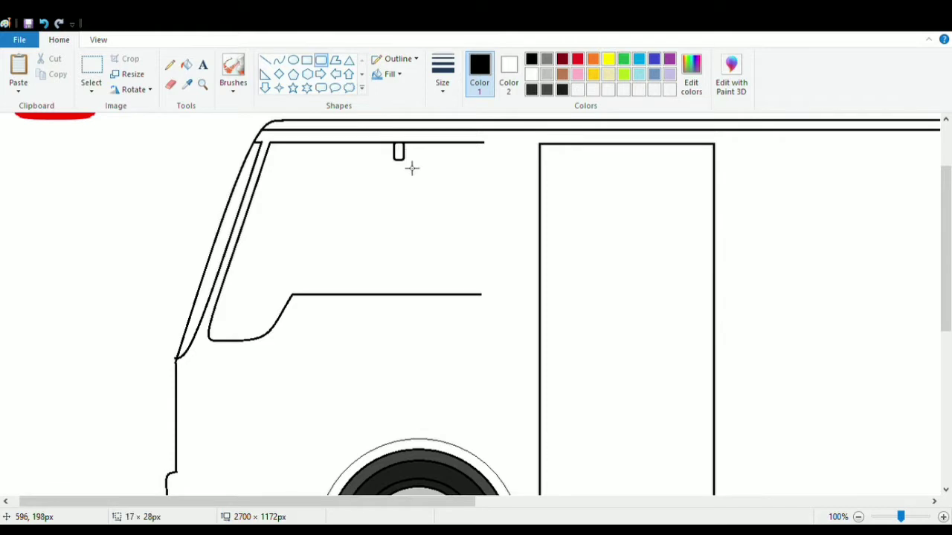
pyautogui.moveTo(412, 169); pyautogui.dragTo(500, 296)
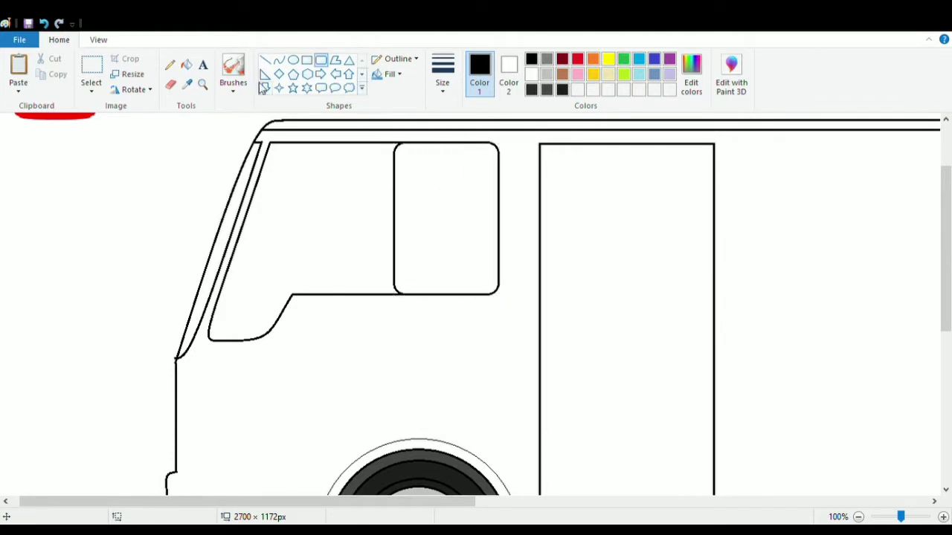
pyautogui.click(91, 73)
pyautogui.moveTo(379, 144); pyautogui.dragTo(433, 285)
pyautogui.press('Delete')
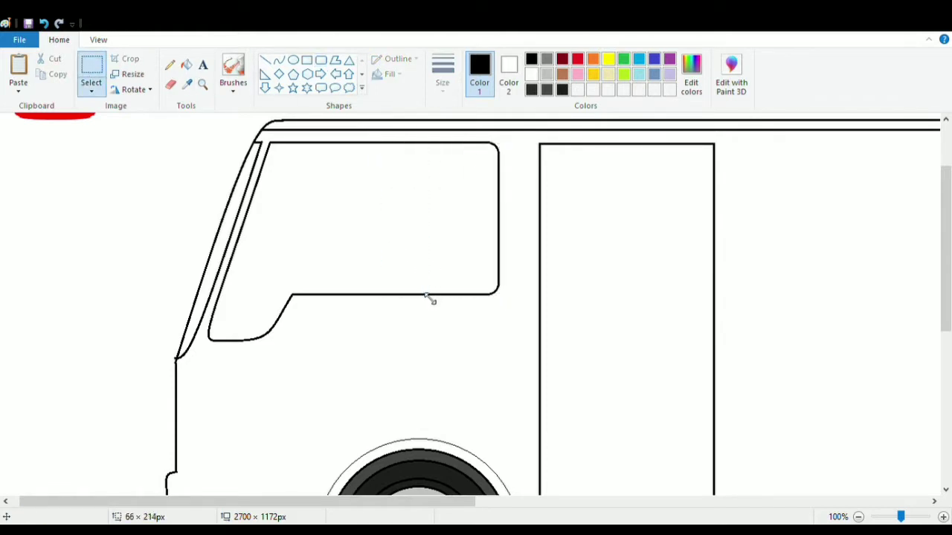
# - Draw two closely spaced vertical lines across the front side window, from the bend in its lower edge to its top edge
pyautogui.click(265, 61)
pyautogui.moveTo(295, 294); pyautogui.dragTo(299, 168)
pyautogui.click(43, 24)
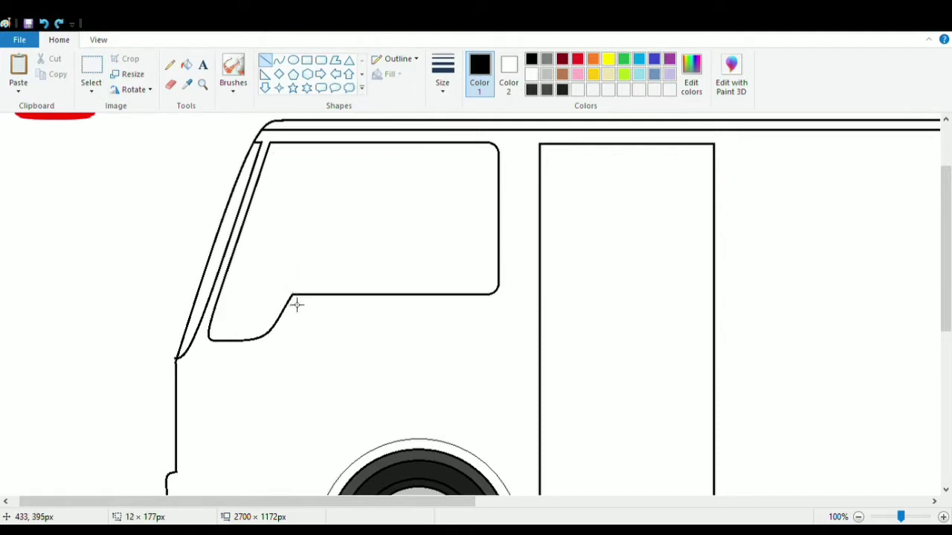
pyautogui.moveTo(294, 294)
pyautogui.mouseDown()
pyautogui.moveTo(295, 143)
pyautogui.moveTo(307, 294)
pyautogui.mouseUp()
pyautogui.click(348, 217)
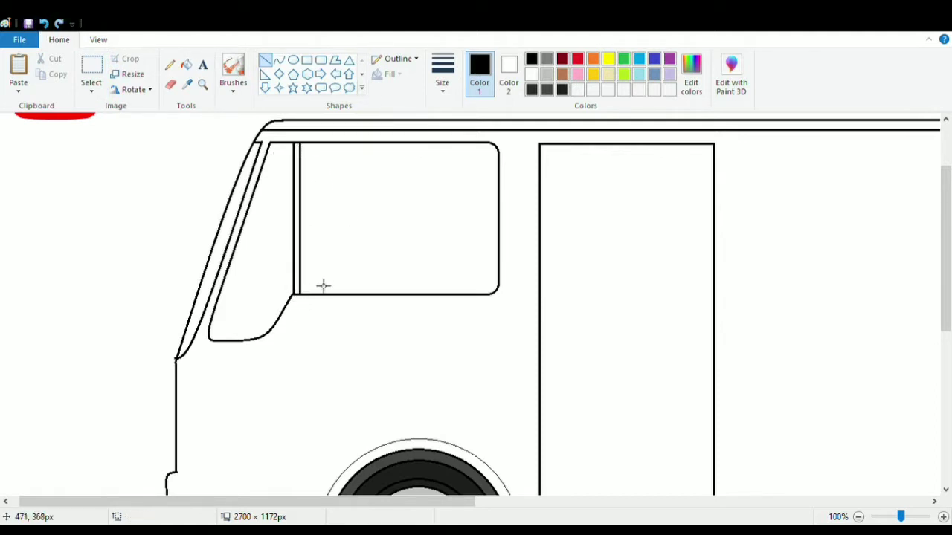
pyautogui.click(98, 39)
pyautogui.click(47, 70)
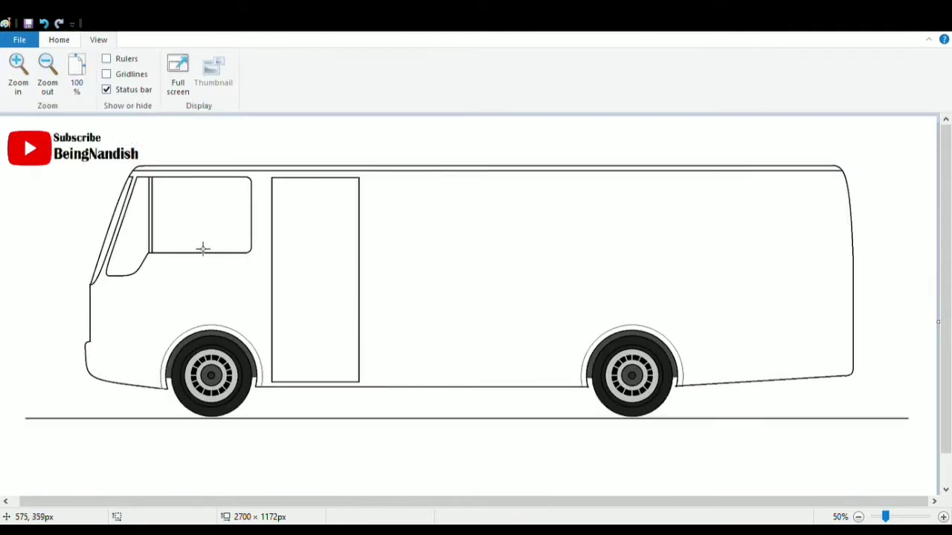
pyautogui.moveTo(152, 212); pyautogui.dragTo(178, 203)
pyautogui.click(43, 23)
pyautogui.scroll(-1, 191, 206)
pyautogui.click(59, 39)
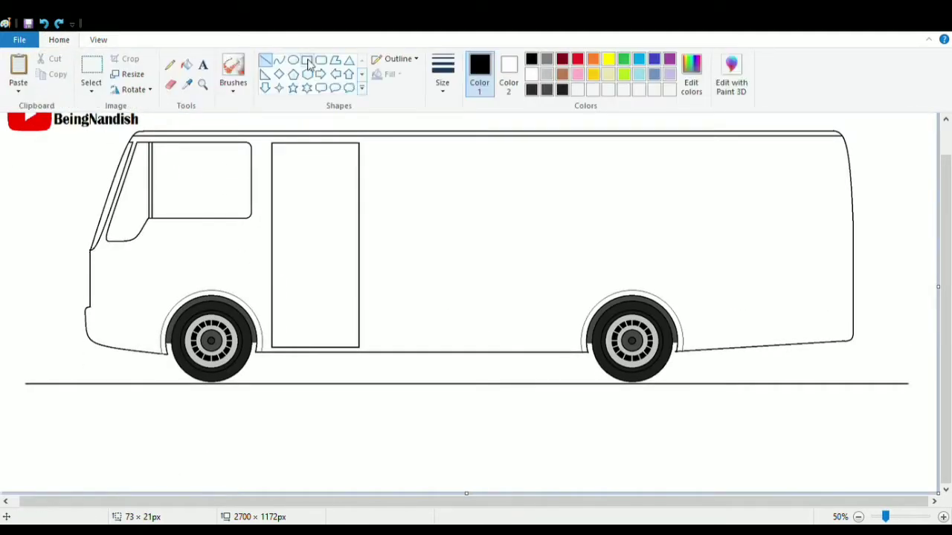
pyautogui.click(307, 61)
pyautogui.hotkey('ctrl', 'z')
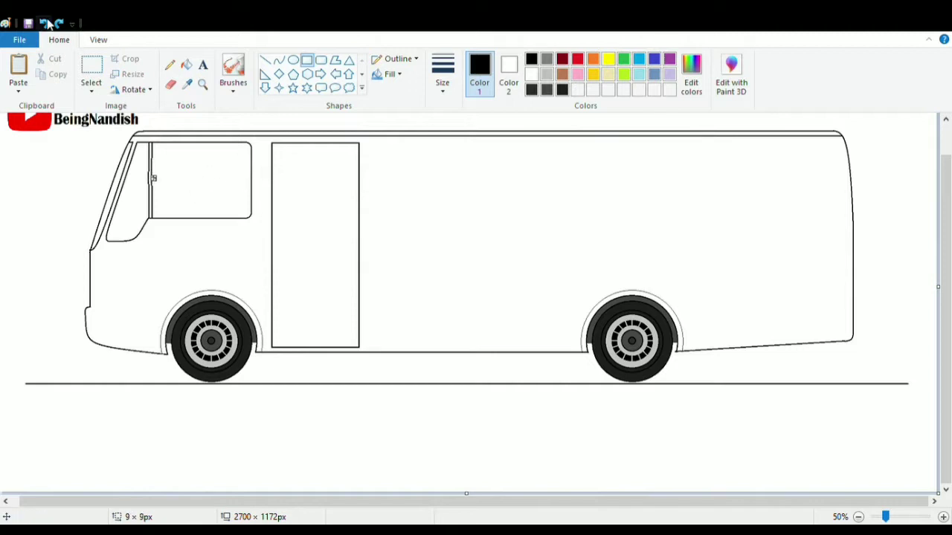
# - Draw a wide rounded-rectangle passenger window just behind the door, level with the front side window
pyautogui.scroll(1, 388, 195)
pyautogui.click(321, 61)
pyautogui.moveTo(366, 177); pyautogui.dragTo(493, 260)
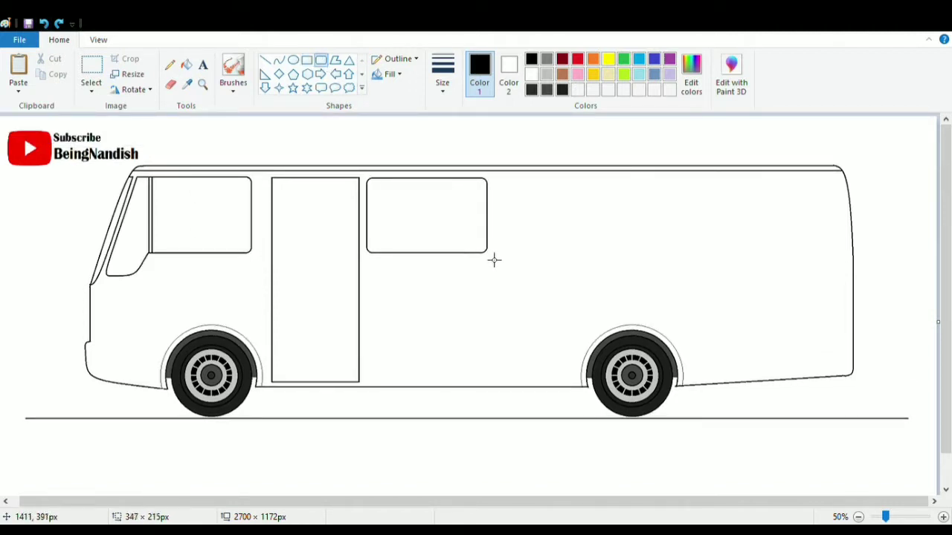
pyautogui.click(521, 227)
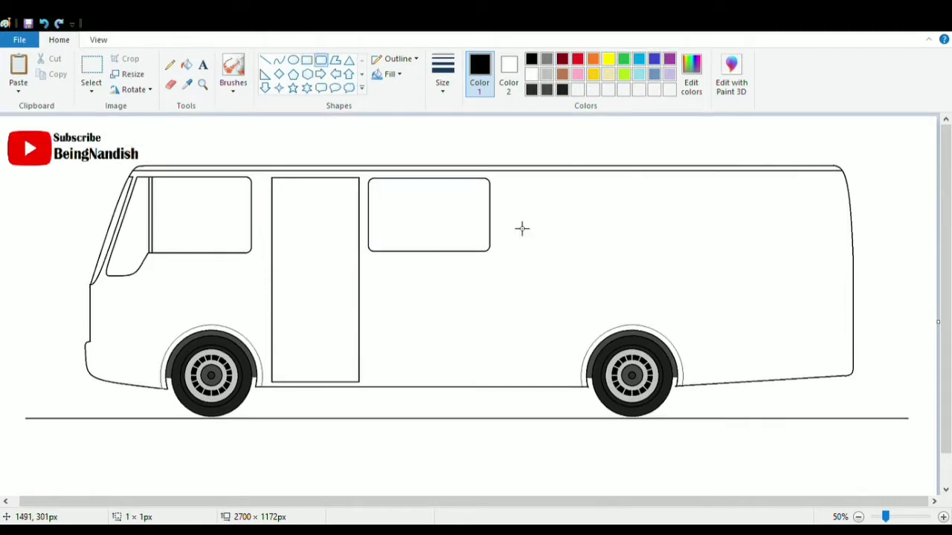
# - Draw an inner rounded outline about 336 × 199 px centered inside the passenger window behind the door
pyautogui.moveTo(370, 181); pyautogui.dragTo(494, 257)
pyautogui.click(533, 230)
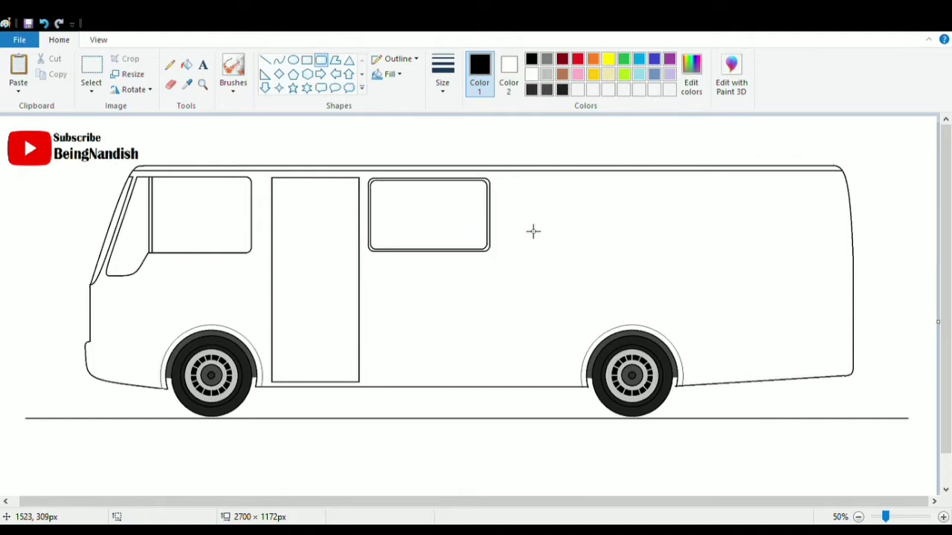
pyautogui.click(98, 39)
pyautogui.click(21, 85)
pyautogui.moveTo(414, 496); pyautogui.dragTo(627, 495)
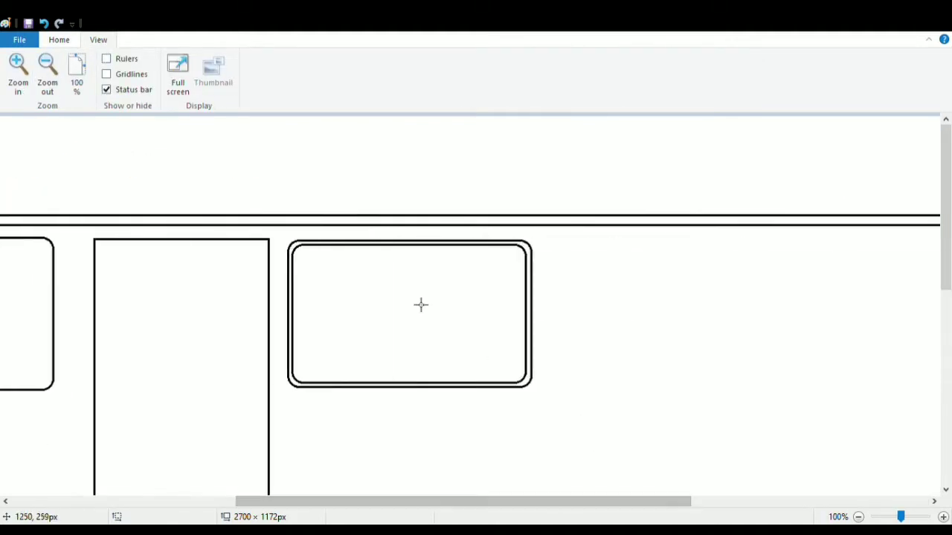
pyautogui.hotkey('ctrl', 'z')
pyautogui.moveTo(295, 246); pyautogui.dragTo(531, 389)
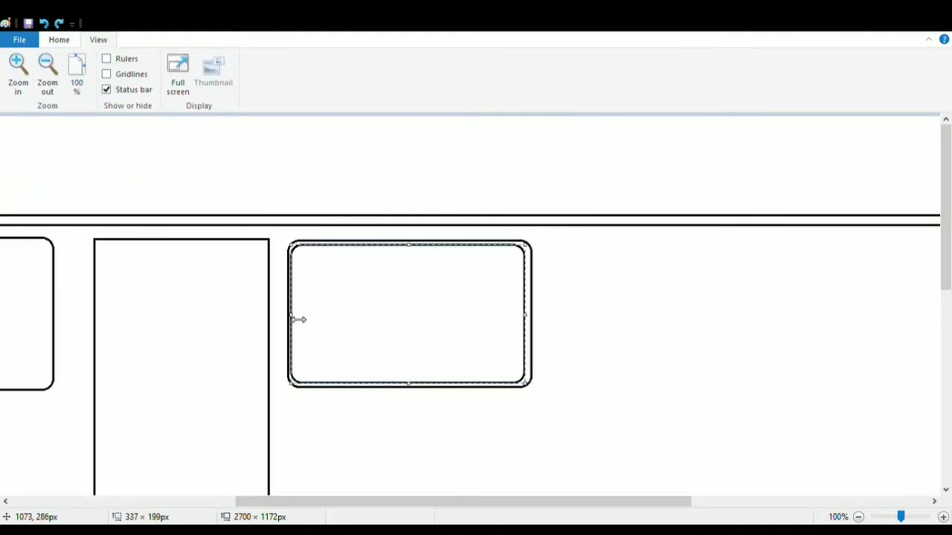
pyautogui.moveTo(533, 318); pyautogui.dragTo(533, 318)
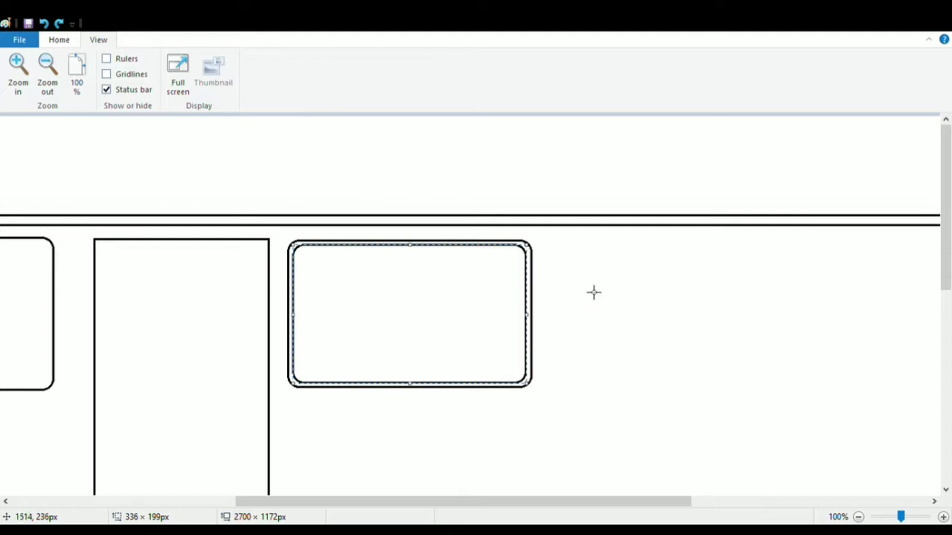
pyautogui.click(592, 323)
# - Draw a vertical center bar about 8 × 197 px in the passenger window and a small handle about 9 × 21 px beside it
pyautogui.click(59, 40)
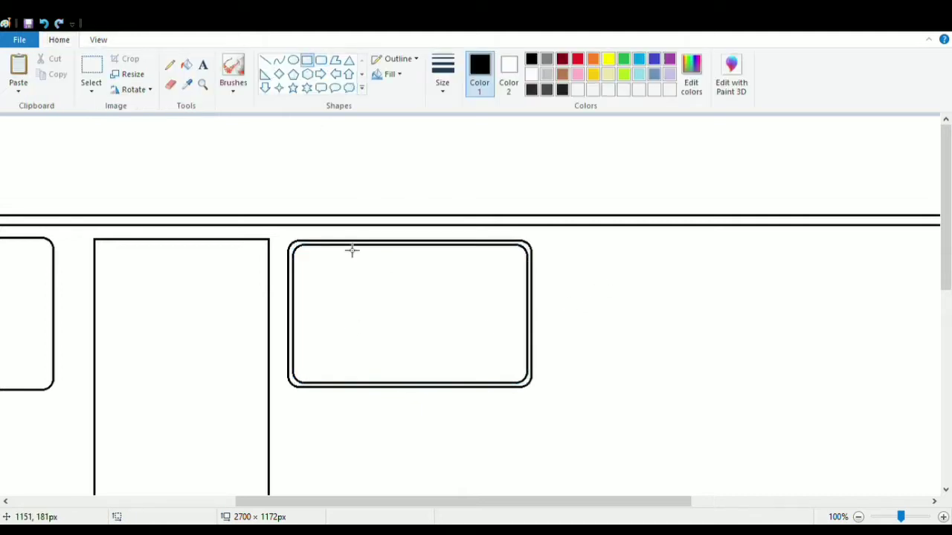
pyautogui.moveTo(415, 253); pyautogui.dragTo(420, 390)
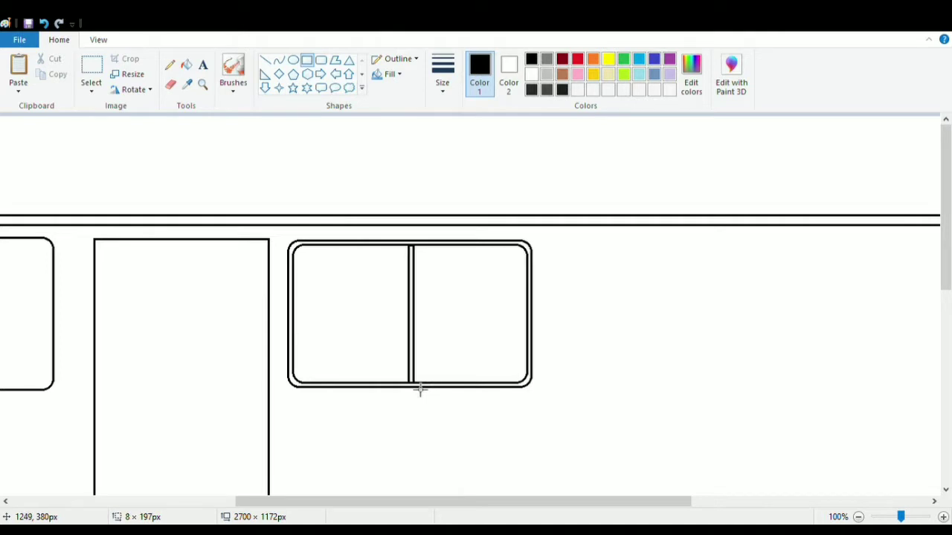
pyautogui.click(91, 75)
pyautogui.moveTo(284, 237); pyautogui.dragTo(537, 393)
pyautogui.click(306, 60)
pyautogui.click(47, 24)
# - Copy the complete sliding window and place the duplicate level with it, just behind the original
pyautogui.click(91, 75)
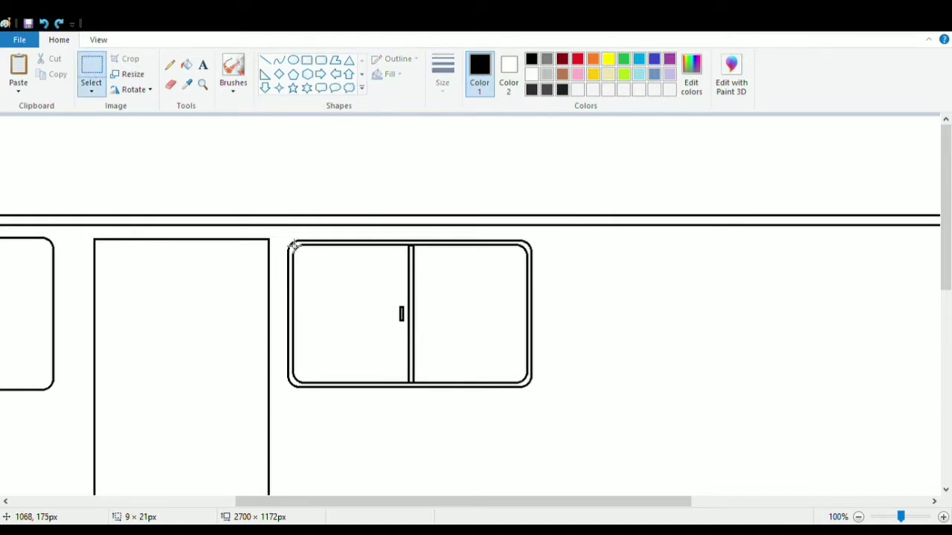
pyautogui.moveTo(285, 237); pyautogui.dragTo(537, 392)
pyautogui.hotkey('ctrl', 'c')
pyautogui.hotkey('ctrl', 'v')
pyautogui.moveTo(151, 186); pyautogui.dragTo(699, 302)
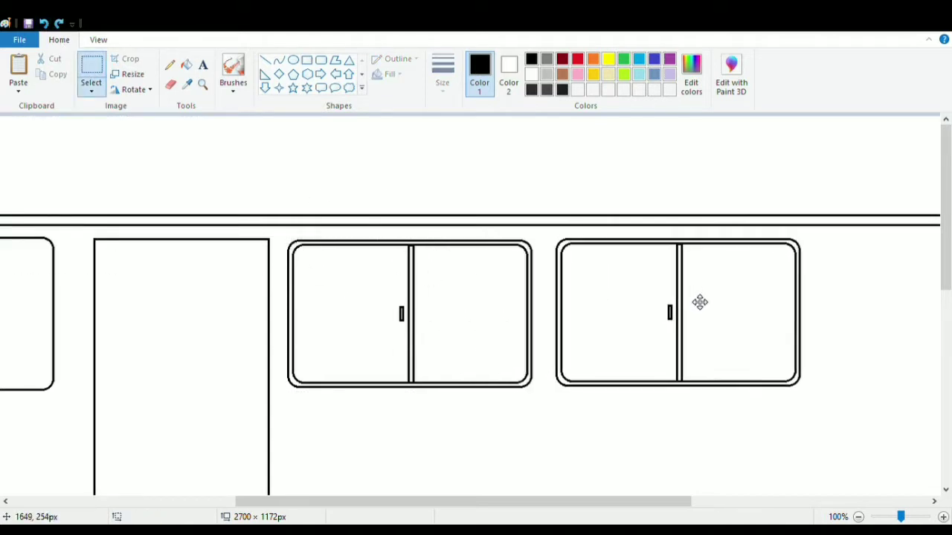
pyautogui.press('Escape')
pyautogui.moveTo(622, 311); pyautogui.dragTo(629, 326)
# - Paste a third sliding window and align it in the row behind the second one
pyautogui.moveTo(552, 501); pyautogui.dragTo(734, 501)
pyautogui.hotkey('ctrl', 'v')
pyautogui.moveTo(209, 199); pyautogui.dragTo(569, 307)
pyautogui.scroll(-3, 559, 422)
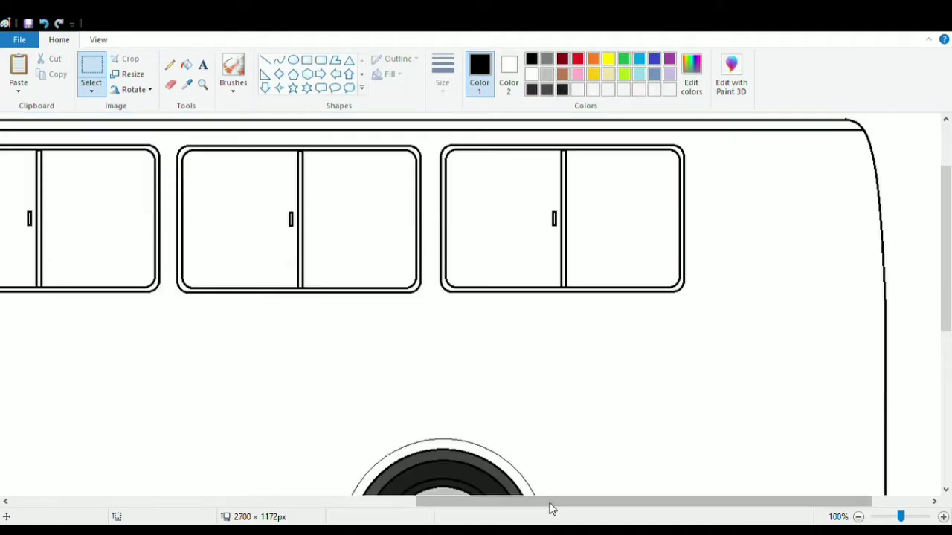
pyautogui.moveTo(548, 501); pyautogui.dragTo(604, 501)
pyautogui.click(321, 59)
pyautogui.moveTo(588, 147); pyautogui.dragTo(697, 298)
pyautogui.moveTo(597, 223); pyautogui.dragTo(602, 223)
pyautogui.click(637, 308)
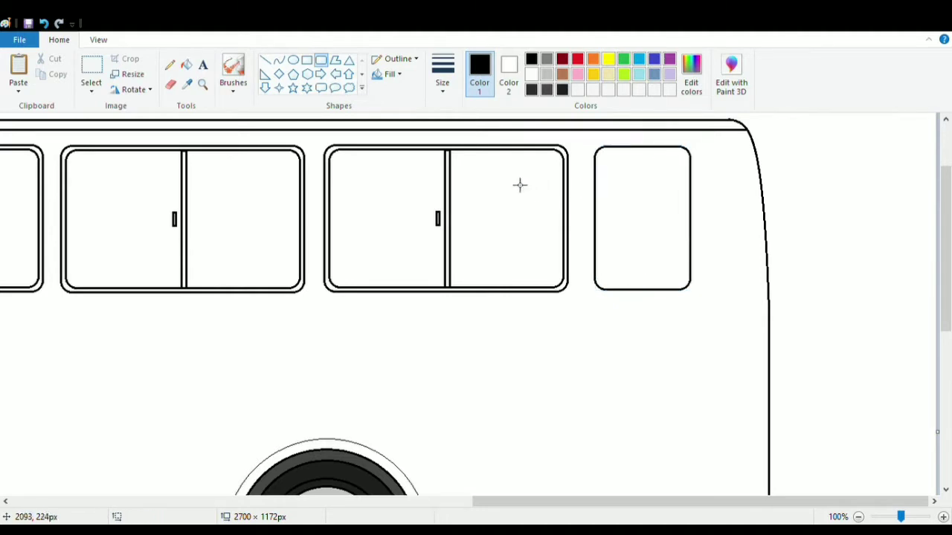
pyautogui.hotkey('ctrl', 'z')
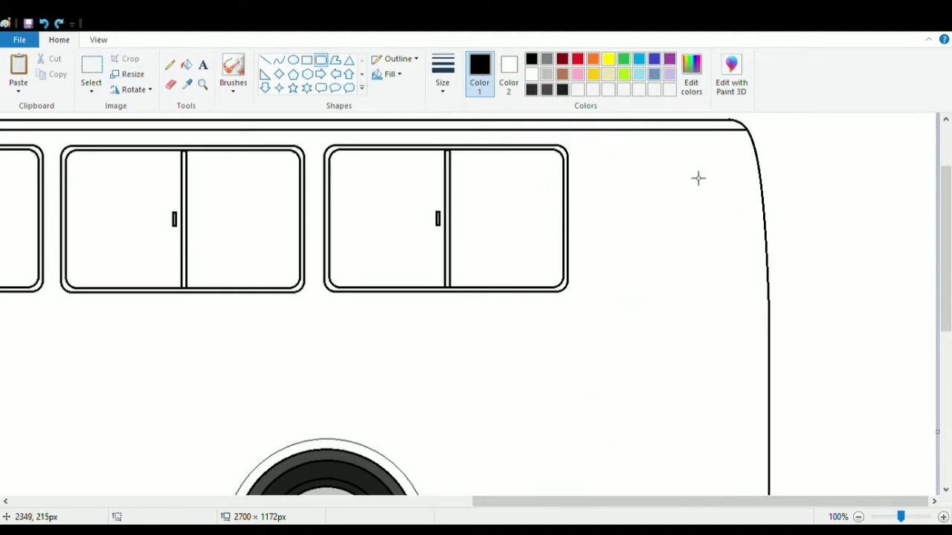
# - Draw a narrow rounded window about 154 × 209 px behind the last sliding window, with a slightly smaller rounded outline inside it
pyautogui.moveTo(588, 145); pyautogui.dragTo(703, 301)
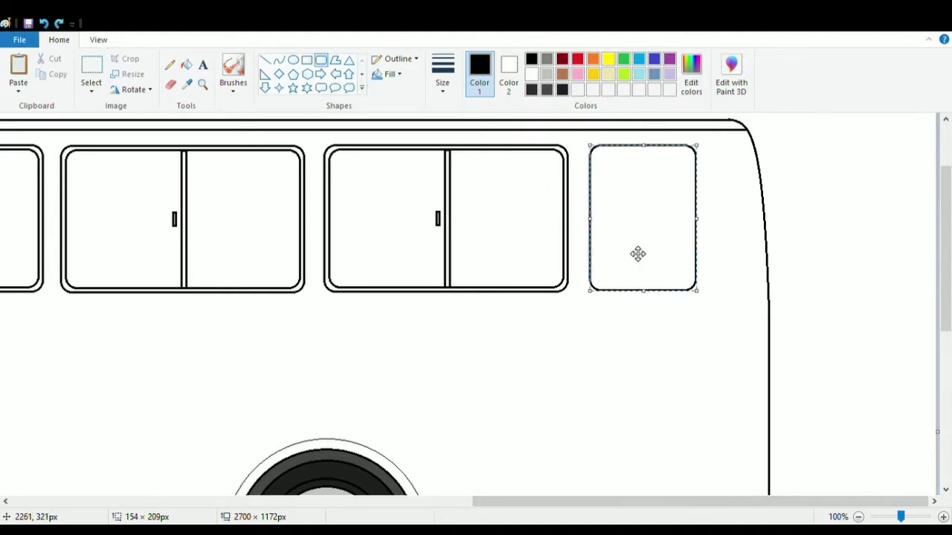
pyautogui.click(639, 300)
pyautogui.moveTo(596, 148); pyautogui.dragTo(696, 294)
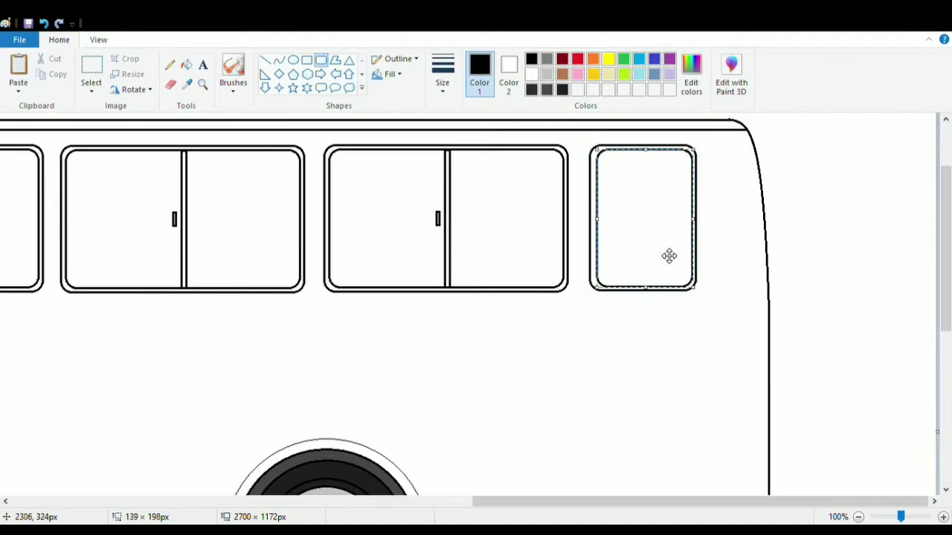
pyautogui.moveTo(698, 220); pyautogui.dragTo(702, 220)
pyautogui.click(714, 328)
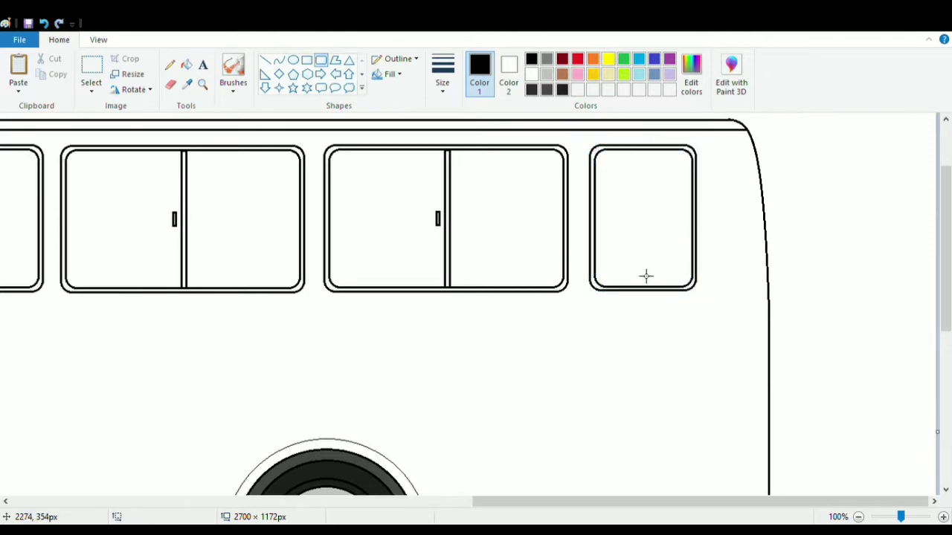
# - Draw a rounded window about 99 × 217 px in the upper front half of the door, with a smaller rounded outline inside it
pyautogui.click(99, 40)
pyautogui.click(47, 67)
pyautogui.click(59, 39)
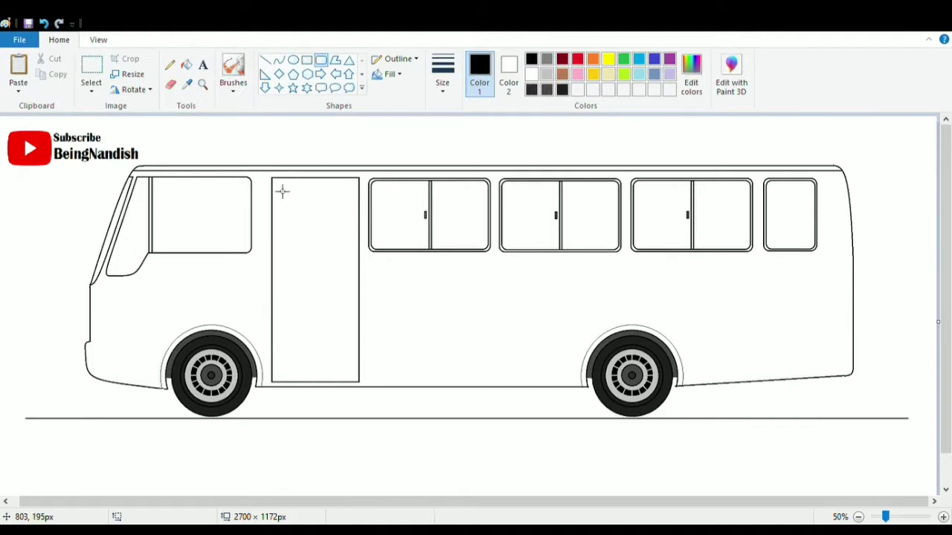
pyautogui.moveTo(280, 185); pyautogui.dragTo(313, 260)
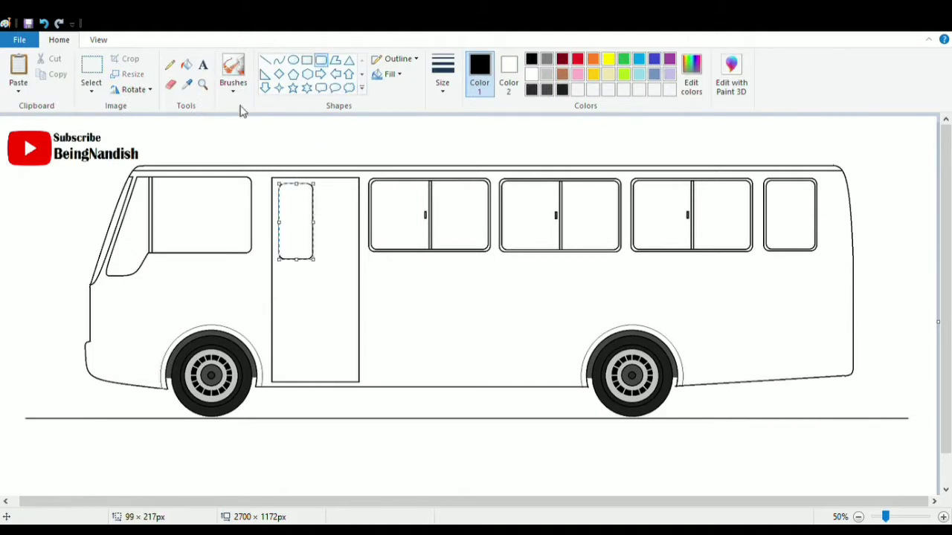
pyautogui.click(99, 40)
pyautogui.click(18, 67)
pyautogui.scroll(-3, 377, 279)
pyautogui.press('Escape')
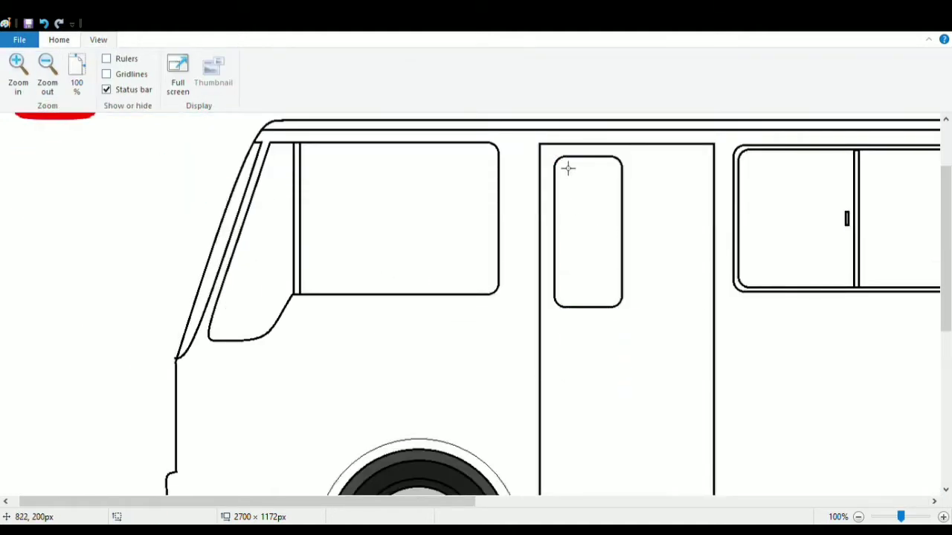
pyautogui.moveTo(567, 169); pyautogui.dragTo(624, 311)
pyautogui.click(638, 299)
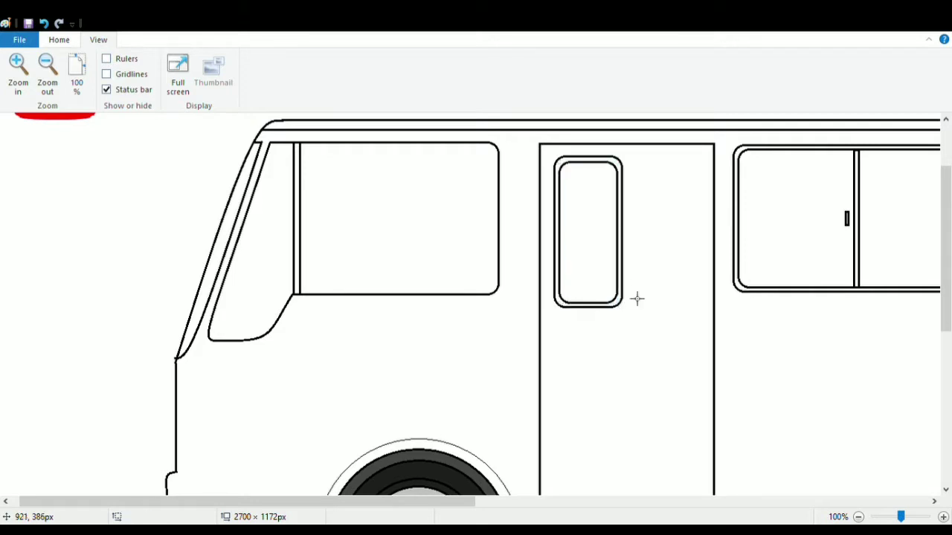
# - Copy the door window and place the duplicate beside it in the rear half of the door
pyautogui.click(66, 42)
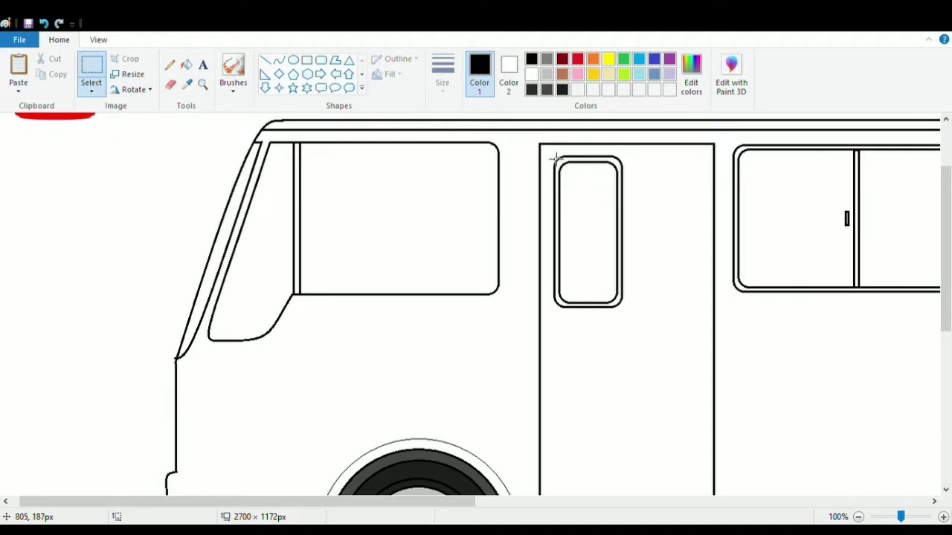
pyautogui.moveTo(551, 153); pyautogui.dragTo(626, 312)
pyautogui.hotkey('ctrl', 'c')
pyautogui.click(470, 204)
pyautogui.hotkey('ctrl', 'v')
pyautogui.moveTo(40, 178); pyautogui.dragTo(671, 219)
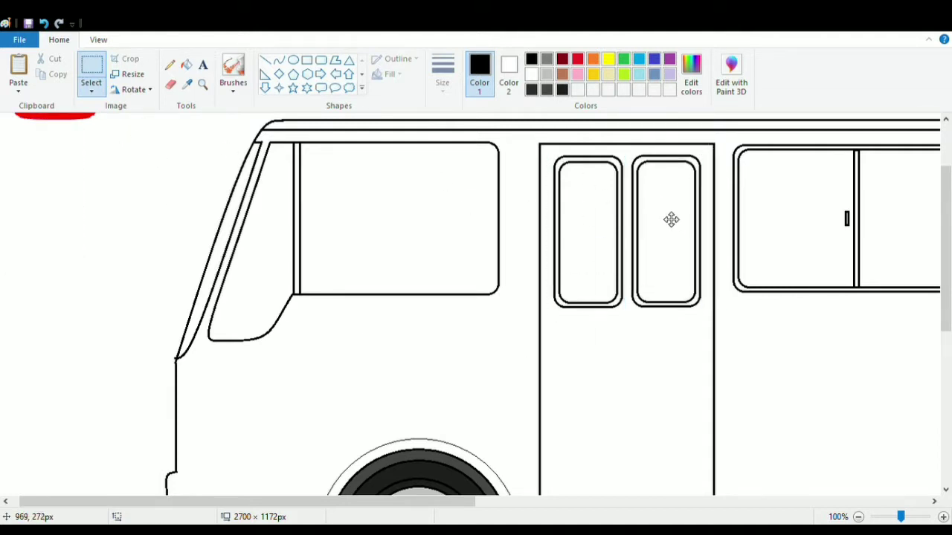
pyautogui.click(872, 372)
pyautogui.scroll(-1, 682, 289)
pyautogui.click(98, 40)
pyautogui.click(48, 81)
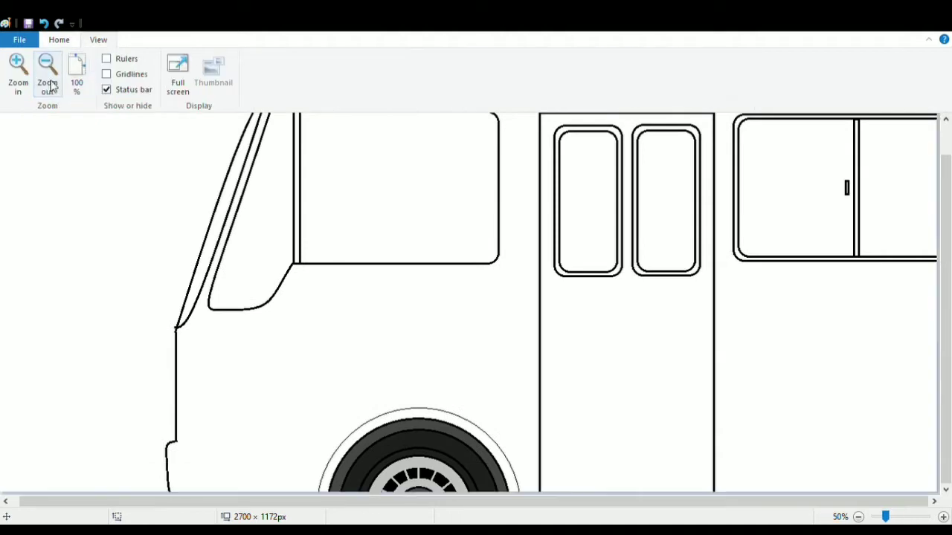
pyautogui.click(59, 40)
pyautogui.click(306, 60)
pyautogui.moveTo(323, 199); pyautogui.dragTo(328, 332)
pyautogui.hotkey('ctrl', 'z')
pyautogui.click(265, 59)
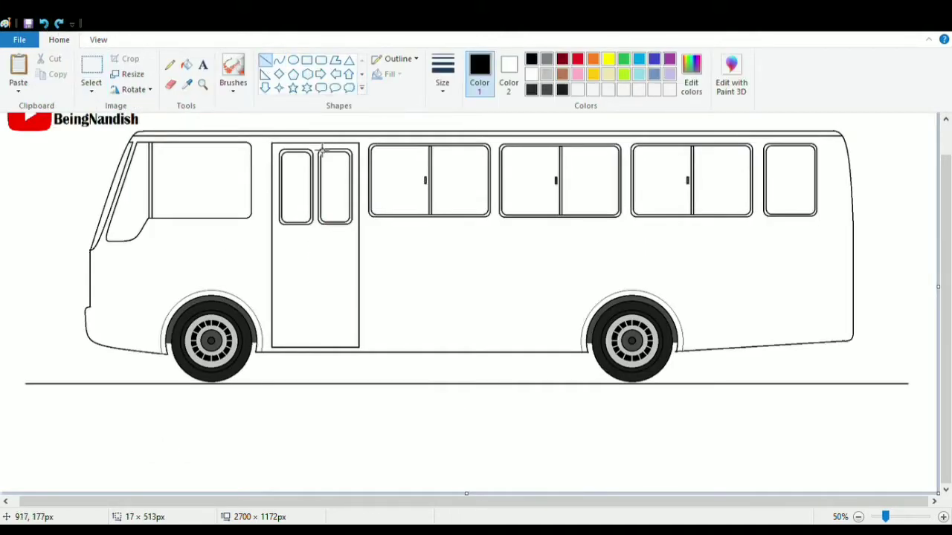
pyautogui.moveTo(321, 149); pyautogui.dragTo(318, 346)
pyautogui.hotkey('ctrl', 'z')
# - Draw a vertical line down the full height of the door between its two windows, splitting it into two panels
pyautogui.click(98, 40)
pyautogui.click(18, 71)
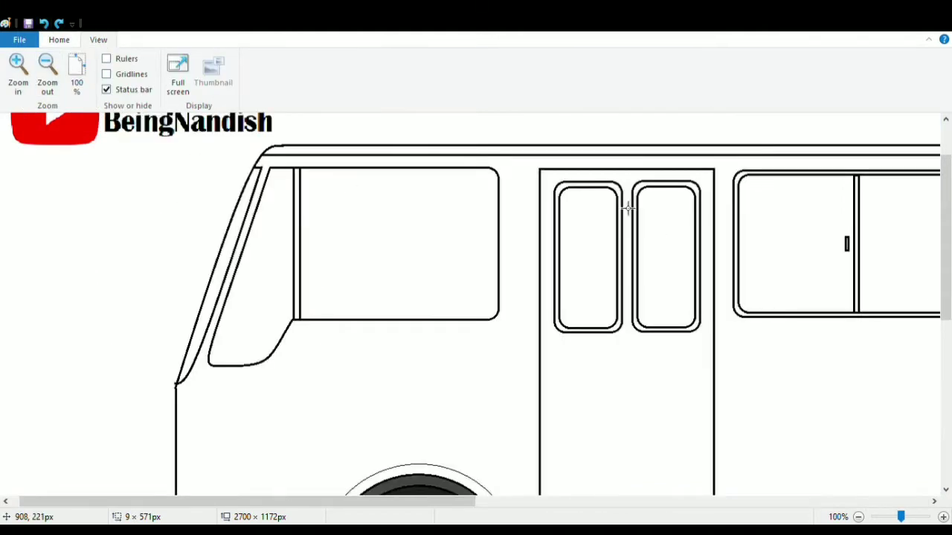
pyautogui.moveTo(628, 168); pyautogui.dragTo(634, 344)
pyautogui.moveTo(632, 402); pyautogui.dragTo(633, 462)
pyautogui.scroll(-3, 633, 463)
pyautogui.moveTo(634, 269); pyautogui.dragTo(635, 395)
pyautogui.scroll(3, 661, 335)
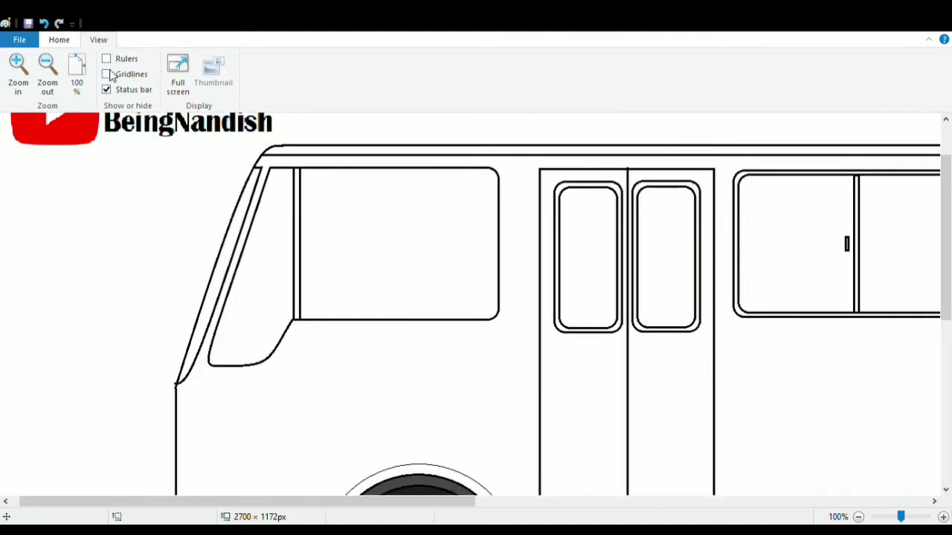
# - Draw an inner rounded outline inside the front side window, behind its vertical bar
pyautogui.click(59, 40)
pyautogui.moveTo(306, 174)
pyautogui.mouseDown()
pyautogui.moveTo(358, 248)
pyautogui.moveTo(501, 324)
pyautogui.mouseUp()
pyautogui.click(307, 59)
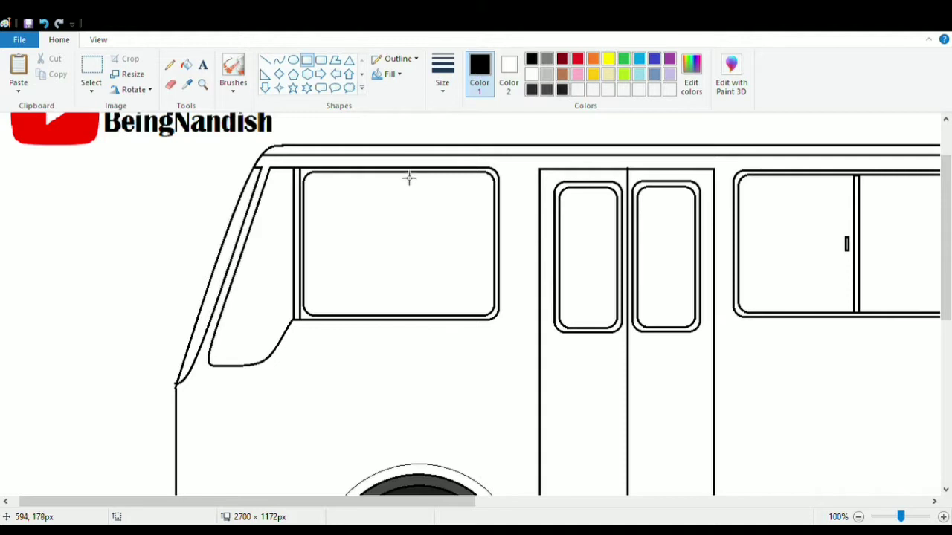
# - Draw a narrow vertical bar about 9 × 205 px across the middle of the front side window
pyautogui.moveTo(406, 178); pyautogui.dragTo(409, 322)
pyautogui.click(43, 23)
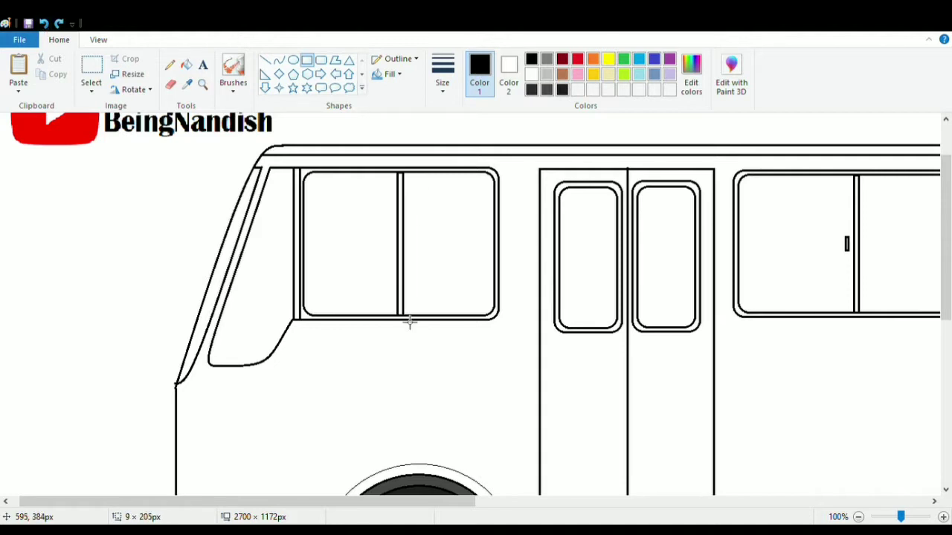
# - Draw inner frame lines along the slanted front, top and vertical rear edges of the front quarter window
pyautogui.click(279, 59)
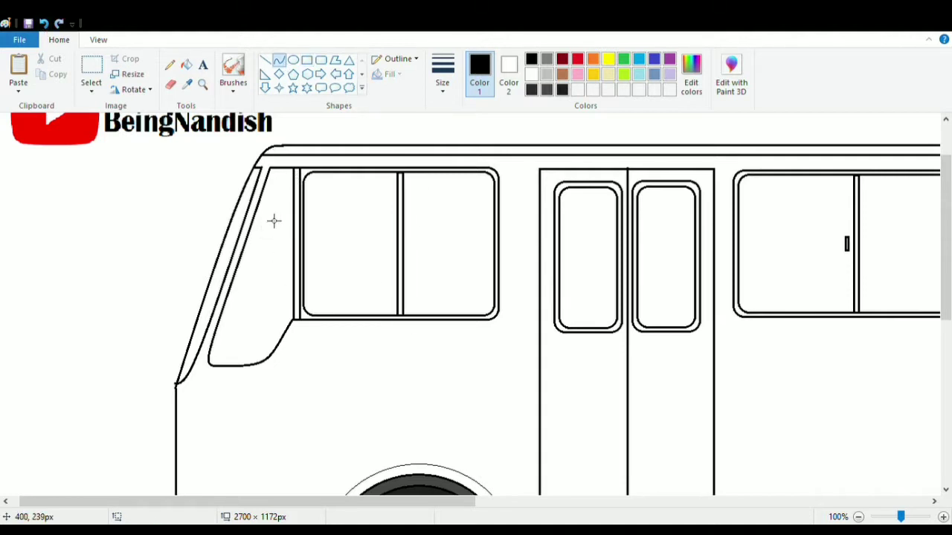
pyautogui.moveTo(281, 174); pyautogui.dragTo(217, 363)
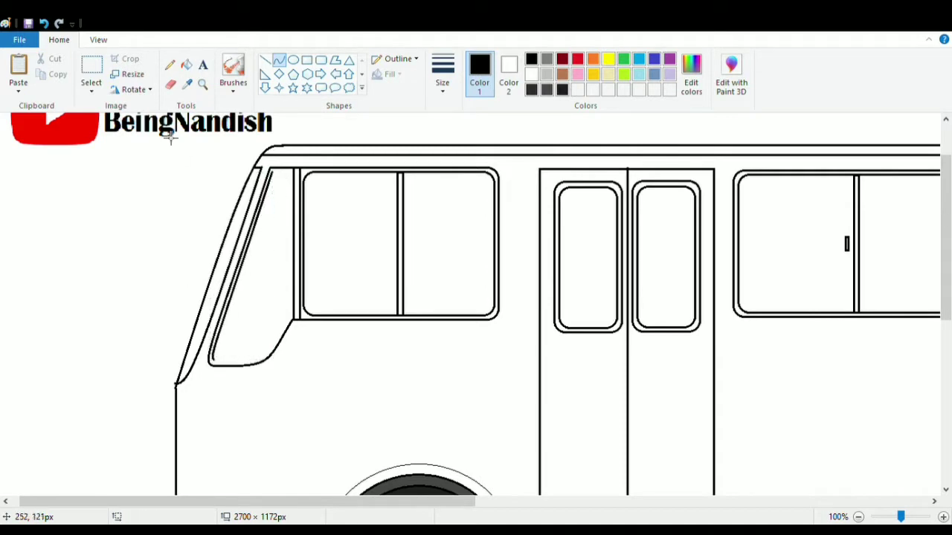
pyautogui.click(98, 39)
pyautogui.click(18, 73)
pyautogui.click(58, 39)
pyautogui.click(266, 60)
pyautogui.moveTo(541, 323); pyautogui.dragTo(578, 322)
pyautogui.scroll(-2, 592, 280)
pyautogui.moveTo(579, 134); pyautogui.dragTo(578, 418)
# - Complete the quarter window's inner frame with a straight bottom line and a curve following its lower rear corner
pyautogui.scroll(-1, 578, 418)
pyautogui.moveTo(579, 328); pyautogui.dragTo(533, 398)
pyautogui.click(44, 23)
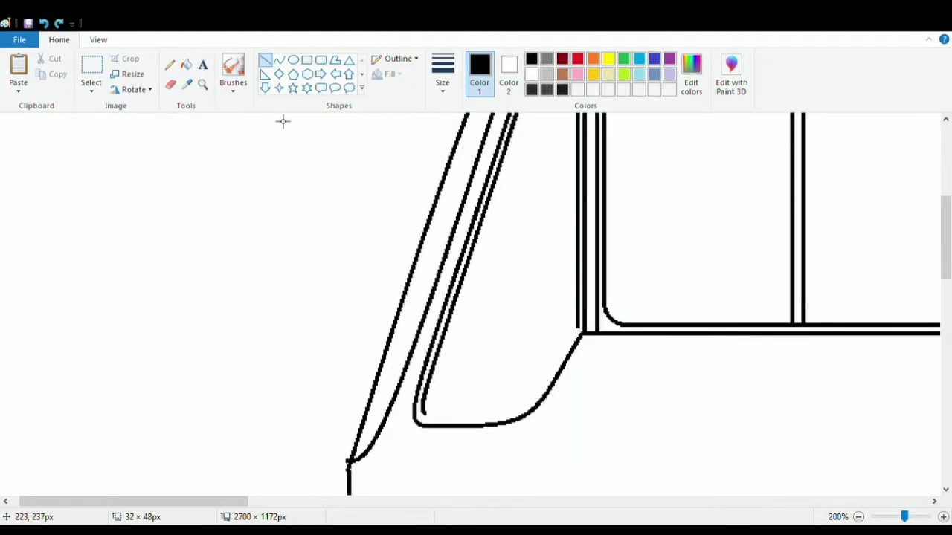
pyautogui.click(170, 85)
pyautogui.click(265, 59)
pyautogui.moveTo(423, 413)
pyautogui.mouseDown()
pyautogui.moveTo(503, 423)
pyautogui.moveTo(496, 415)
pyautogui.mouseUp()
pyautogui.click(500, 409)
pyautogui.click(279, 59)
pyautogui.moveTo(581, 331)
pyautogui.mouseDown()
pyautogui.moveTo(499, 418)
pyautogui.moveTo(542, 406)
pyautogui.mouseUp()
# - Draw a curved rear edge and a horizontal bottom line about 55 px long to close off the front bumper
pyautogui.scroll(-1, 516, 343)
pyautogui.click(99, 40)
pyautogui.click(44, 73)
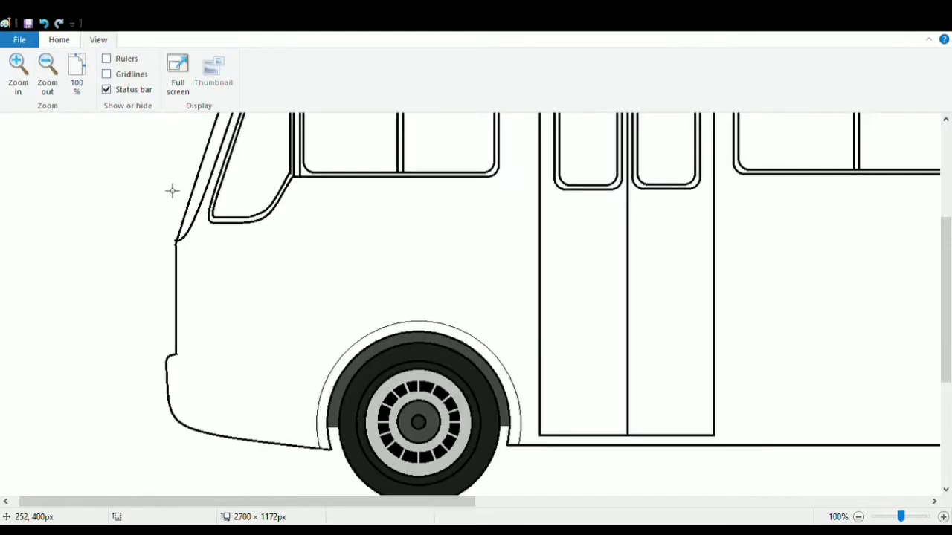
pyautogui.click(59, 39)
pyautogui.moveTo(183, 360)
pyautogui.mouseDown()
pyautogui.moveTo(223, 391)
pyautogui.moveTo(219, 414)
pyautogui.mouseUp()
pyautogui.moveTo(215, 383)
pyautogui.mouseDown()
pyautogui.moveTo(217, 369)
pyautogui.moveTo(199, 363)
pyautogui.mouseUp()
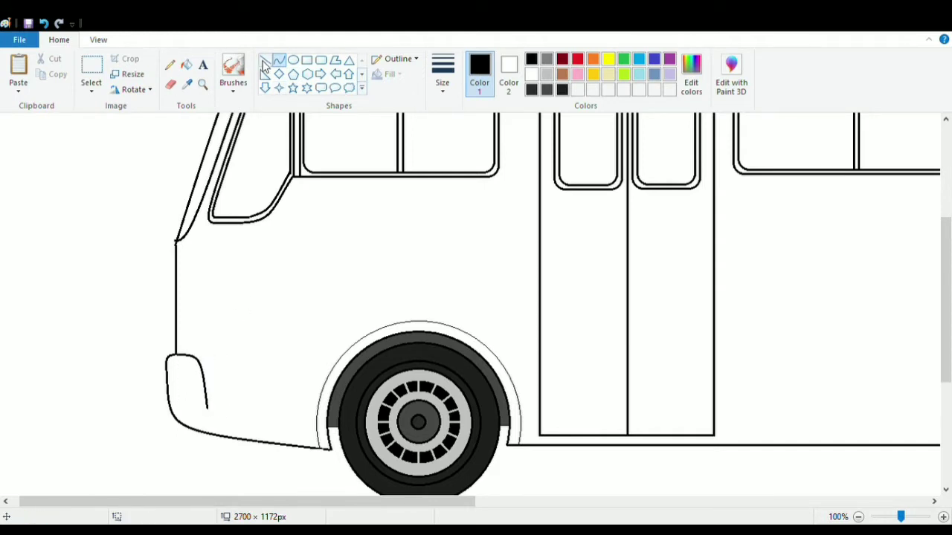
pyautogui.click(265, 61)
pyautogui.moveTo(215, 417); pyautogui.dragTo(172, 414)
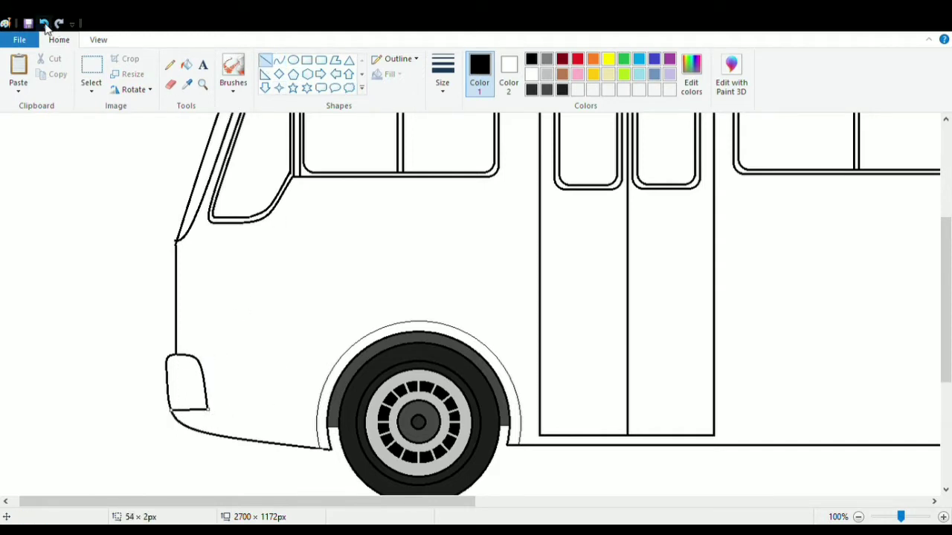
pyautogui.click(45, 25)
# - Draw a headlight above the front bumper with a curved outline and two horizontal lower lines, erasing the overshoot outside the body
pyautogui.scroll(-3, 209, 295)
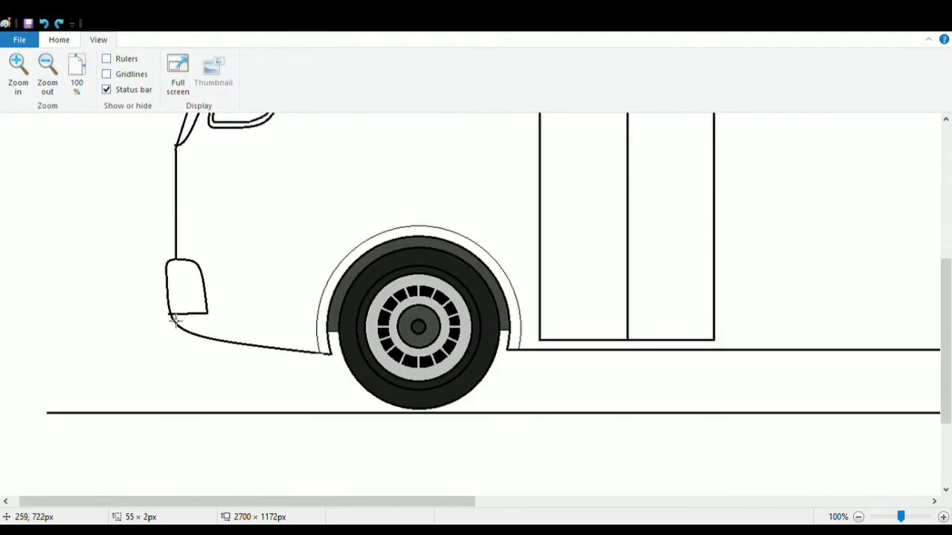
pyautogui.scroll(3, 219, 203)
pyautogui.scroll(1, 100, 68)
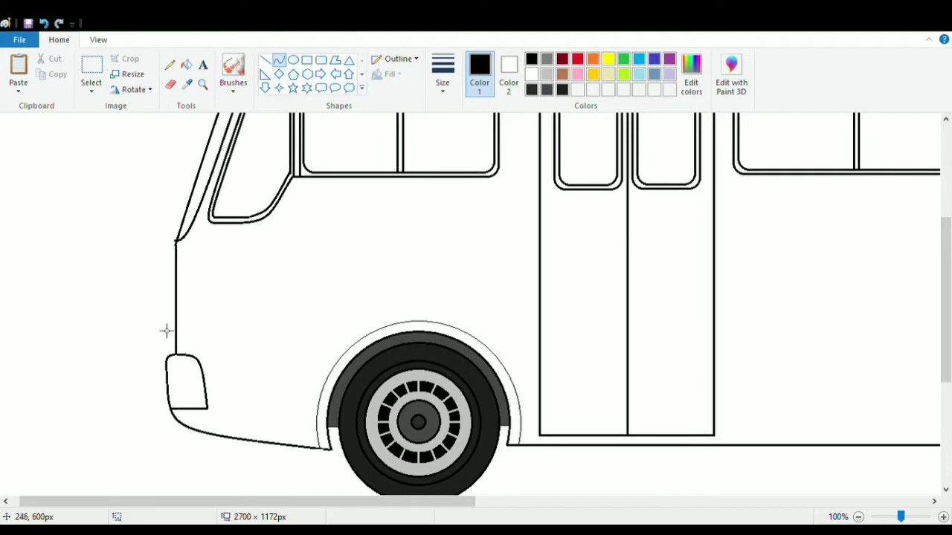
pyautogui.moveTo(187, 325); pyautogui.dragTo(195, 343)
pyautogui.moveTo(195, 343); pyautogui.dragTo(198, 320)
pyautogui.click(264, 59)
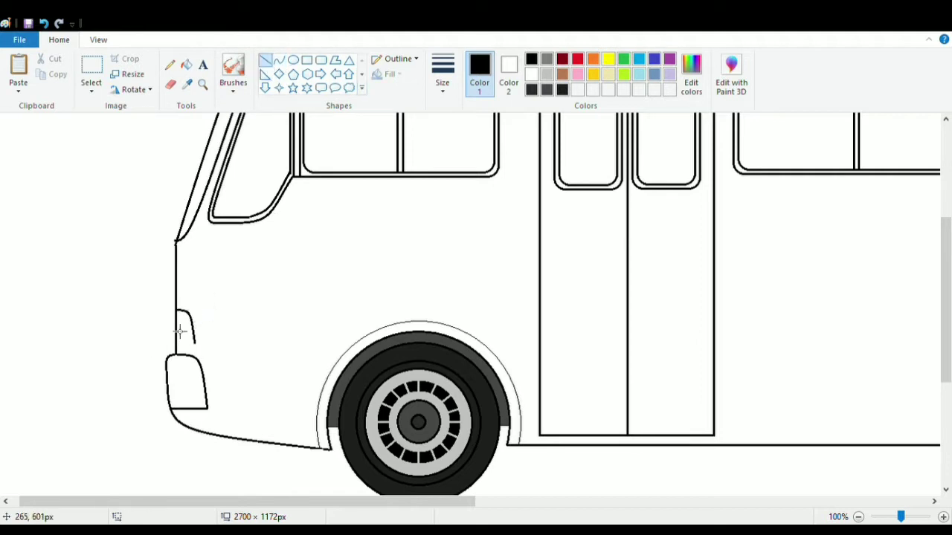
pyautogui.click(98, 40)
pyautogui.click(18, 71)
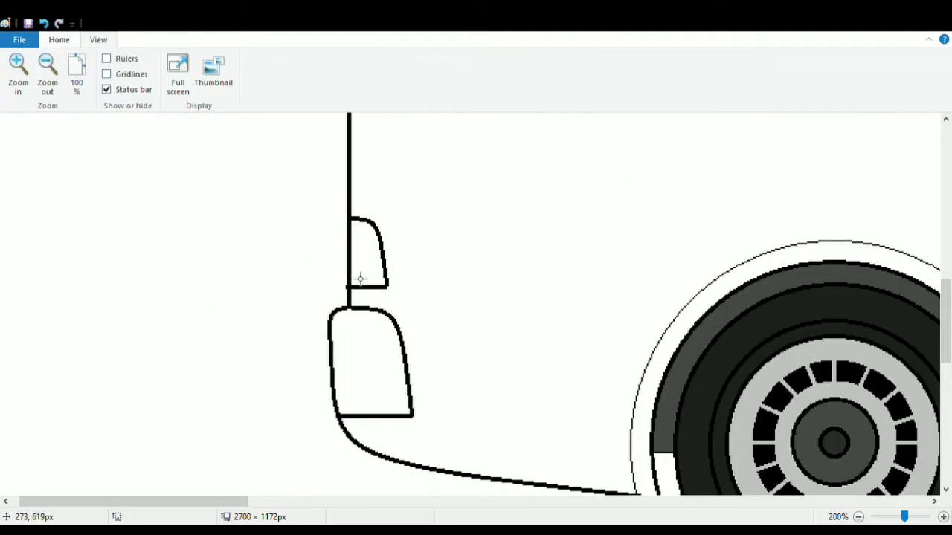
pyautogui.click(59, 40)
pyautogui.click(170, 84)
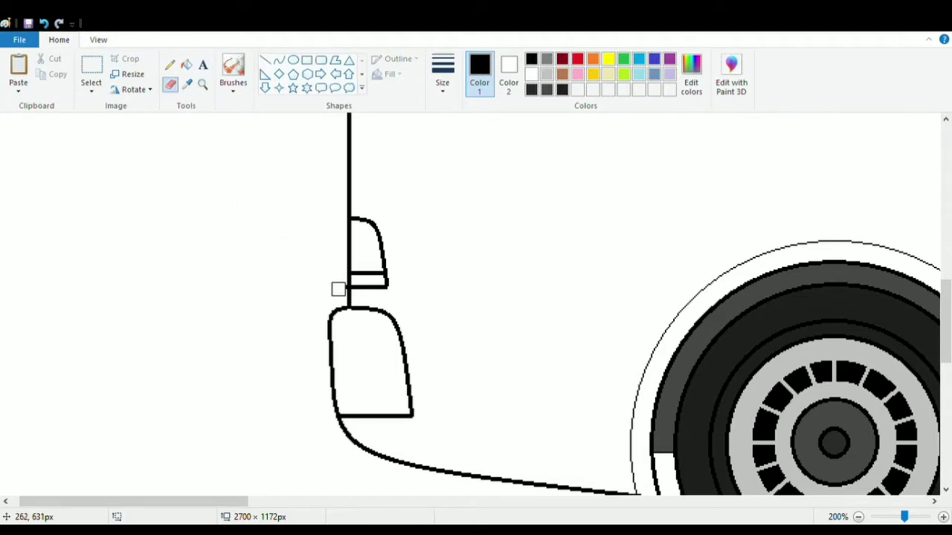
# - Draw a horizontal line from below the front bumper to the front wheel arch
pyautogui.scroll(-3, 372, 293)
pyautogui.click(266, 62)
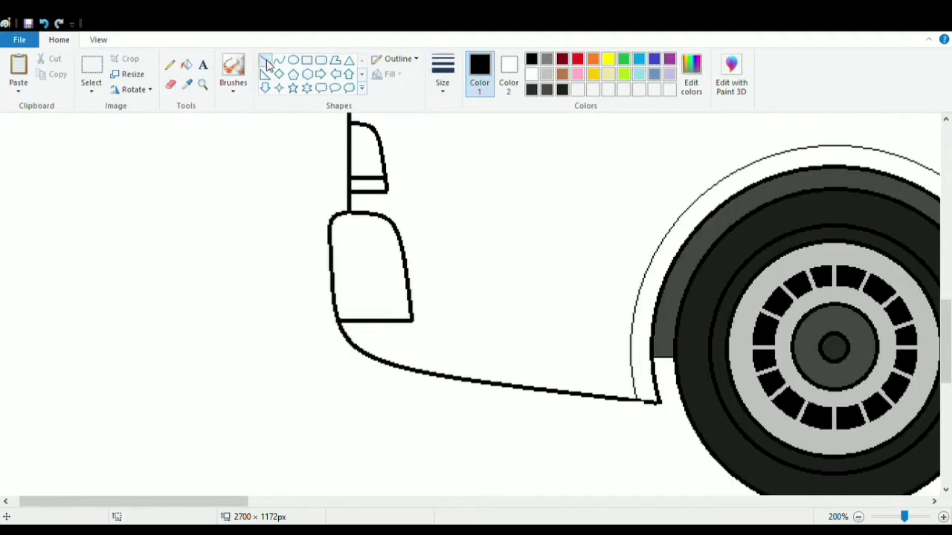
pyautogui.moveTo(344, 340); pyautogui.dragTo(634, 344)
# - Add short horizontal bars inside the upper part of the headlight
pyautogui.scroll(5, 597, 287)
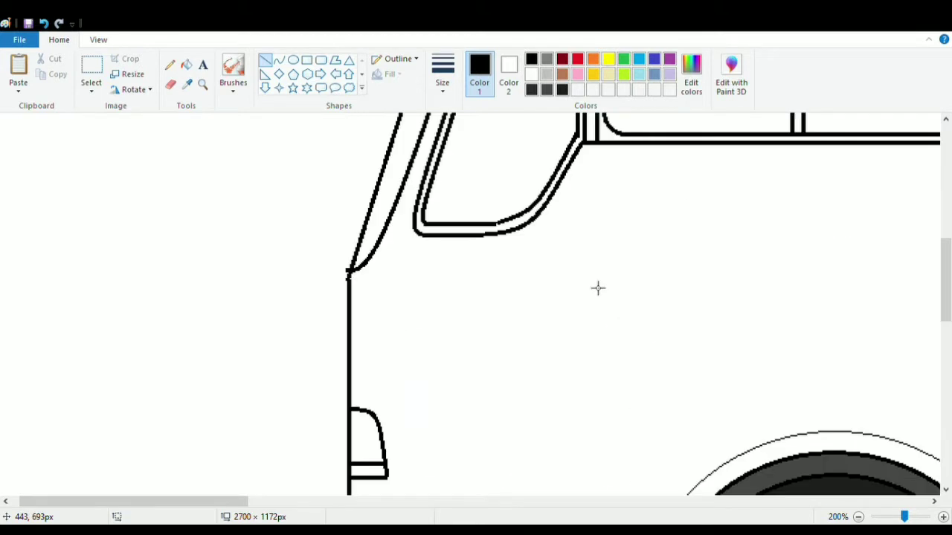
pyautogui.scroll(-3, 367, 442)
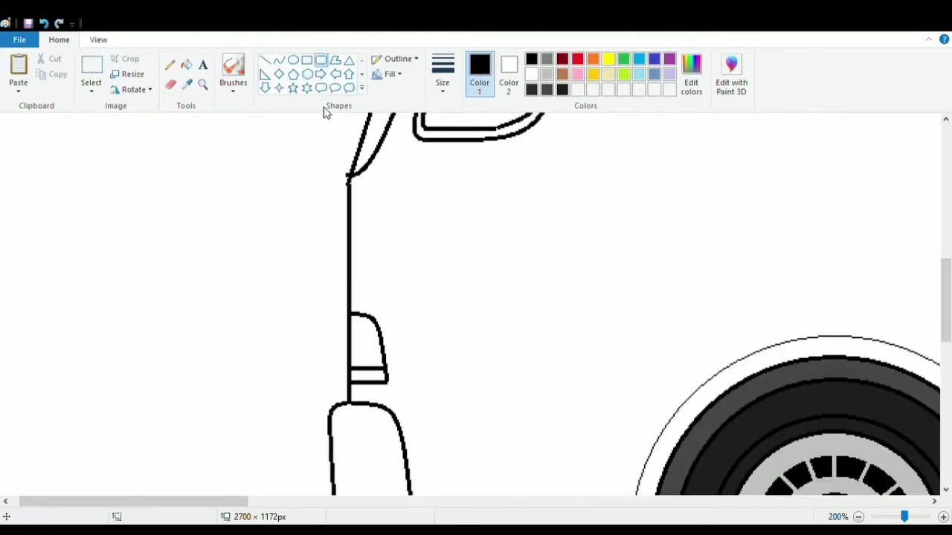
pyautogui.moveTo(356, 231)
pyautogui.mouseDown()
pyautogui.moveTo(369, 230)
pyautogui.moveTo(370, 254)
pyautogui.mouseUp()
pyautogui.scroll(5, 421, 223)
# - Draw a long rectangular panel beneath the side windows, from the door's rear edge to the back of the bus
pyautogui.click(98, 39)
pyautogui.click(46, 82)
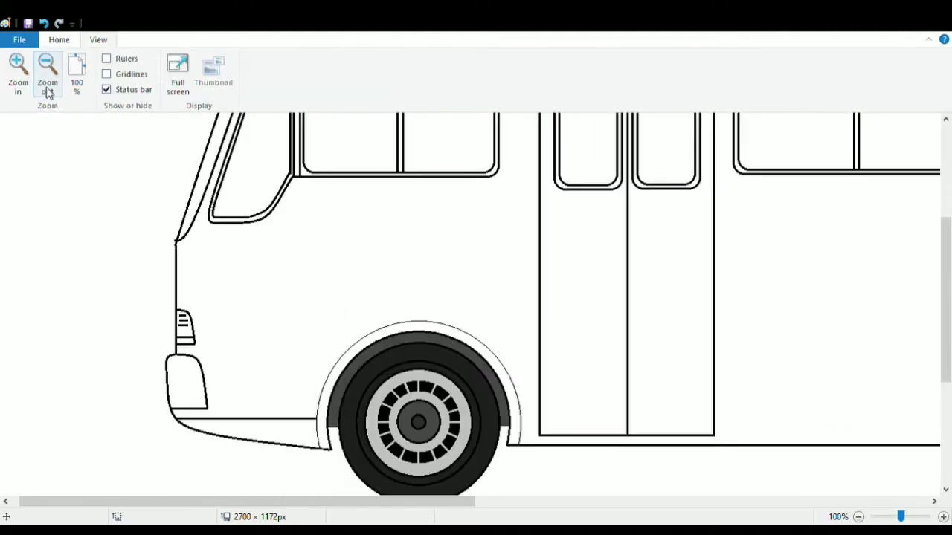
pyautogui.click(47, 89)
pyautogui.scroll(1, 382, 204)
pyautogui.click(59, 40)
pyautogui.click(306, 59)
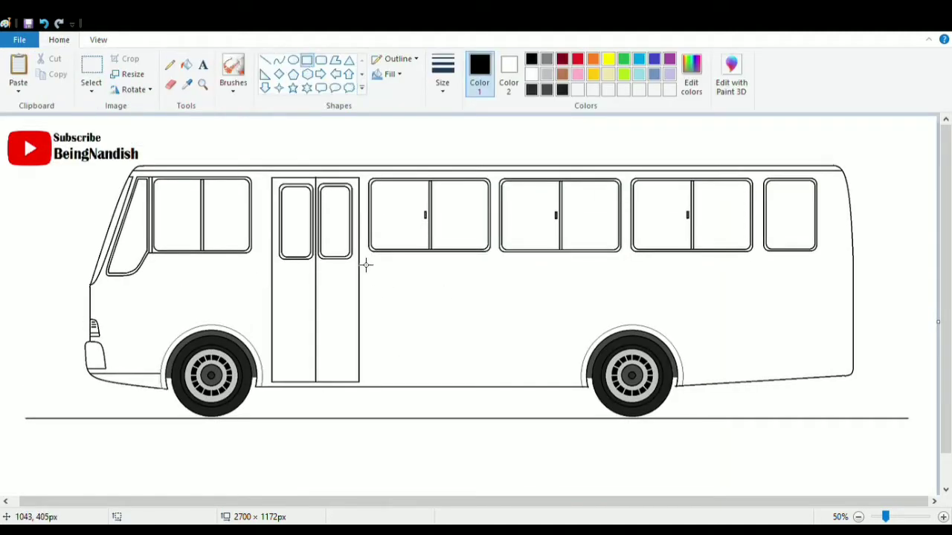
pyautogui.moveTo(359, 258); pyautogui.dragTo(854, 300)
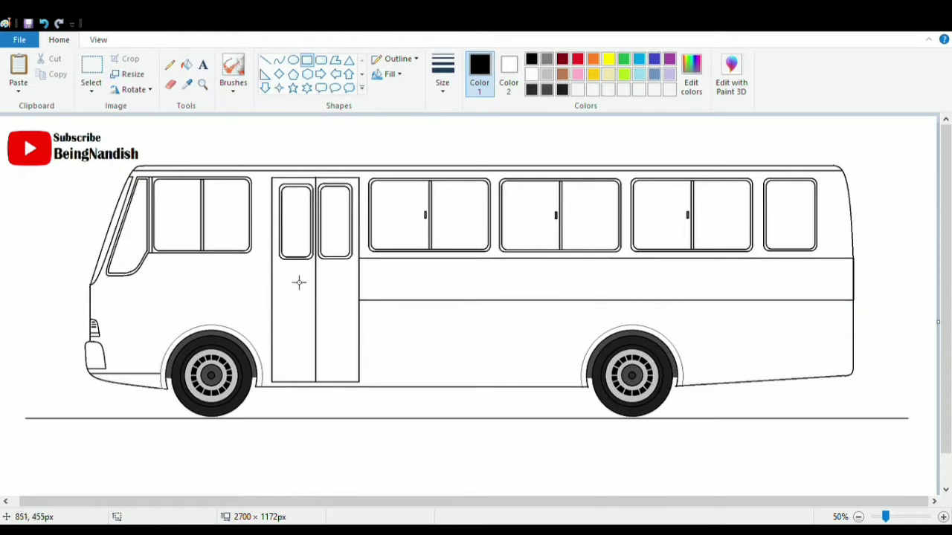
# - Draw a thin horizontal rail about 1335 × 11 px across all the side windows behind the door
pyautogui.click(265, 60)
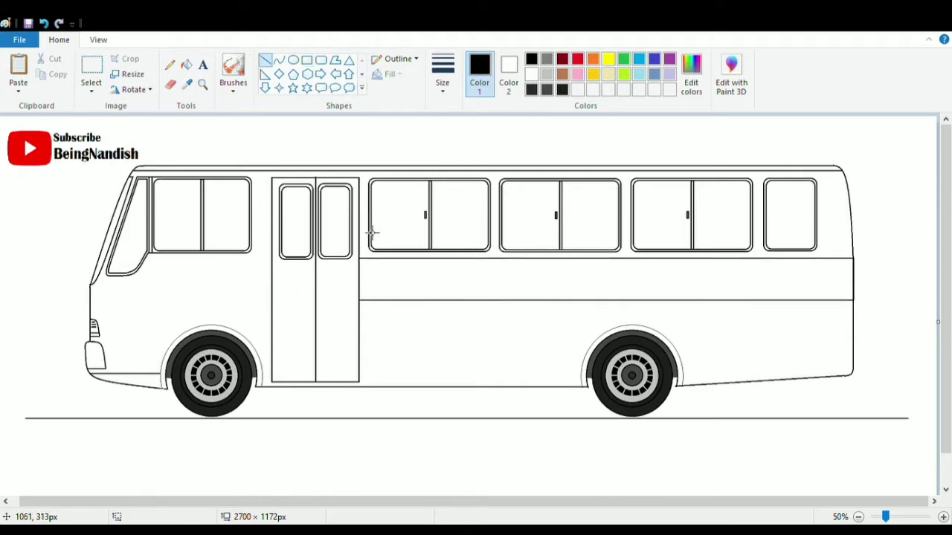
pyautogui.moveTo(364, 225); pyautogui.dragTo(836, 230)
pyautogui.click(44, 23)
pyautogui.click(306, 59)
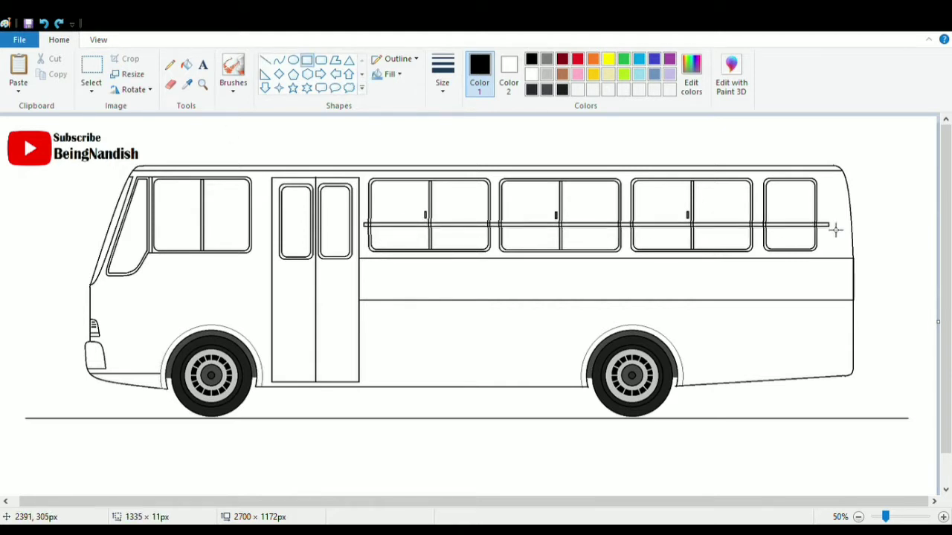
pyautogui.click(644, 206)
# - Cover the window frame lines inside the rail with a white line about 1199 px long from its front end
pyautogui.click(99, 40)
pyautogui.click(18, 74)
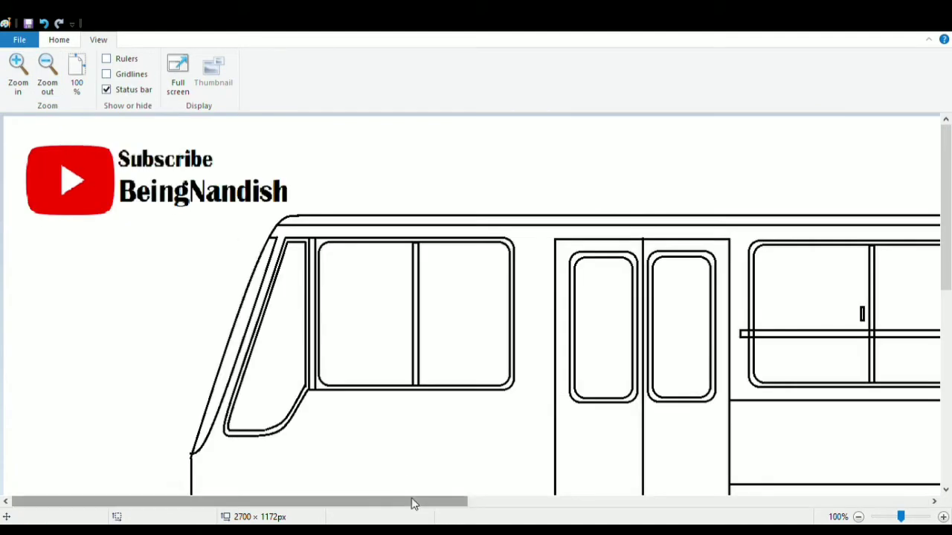
pyautogui.moveTo(415, 504); pyautogui.dragTo(730, 504)
pyautogui.click(59, 40)
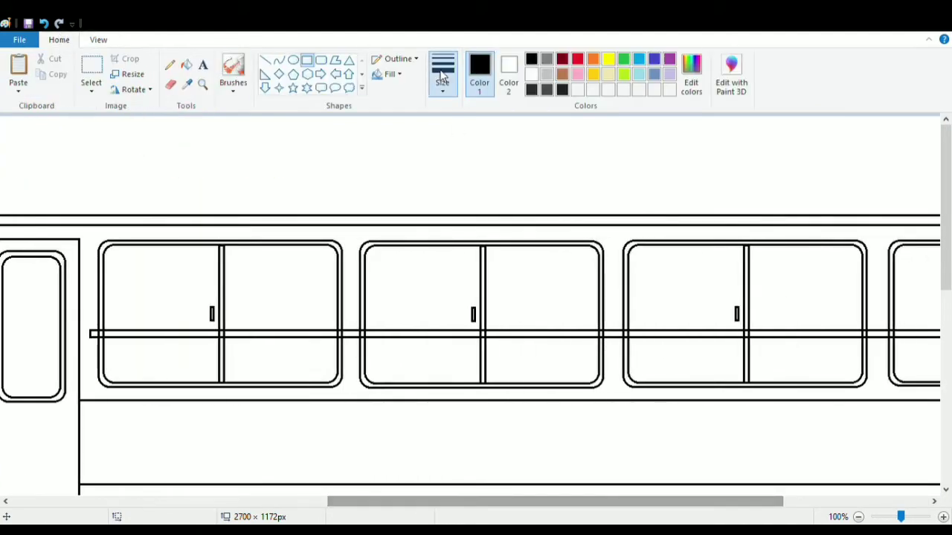
pyautogui.click(531, 74)
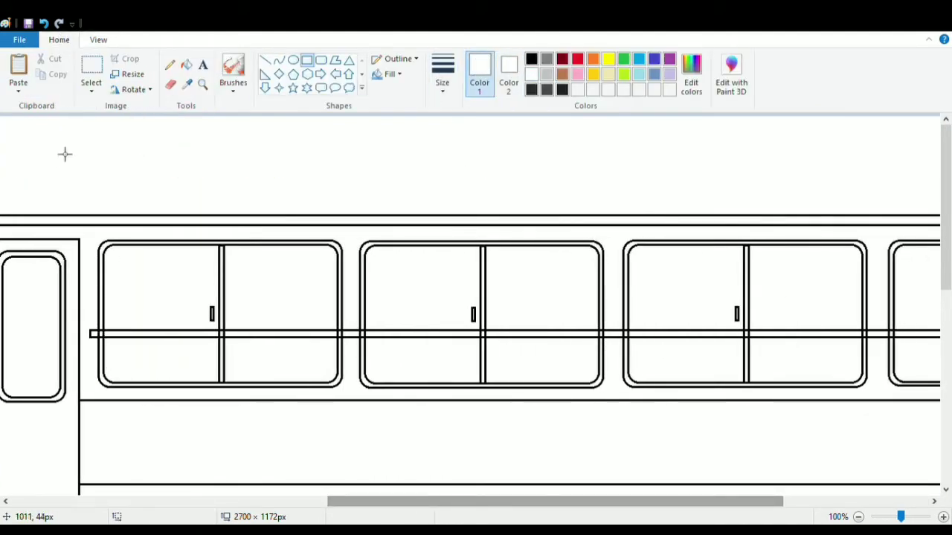
pyautogui.moveTo(100, 340); pyautogui.dragTo(387, 338)
pyautogui.click(265, 60)
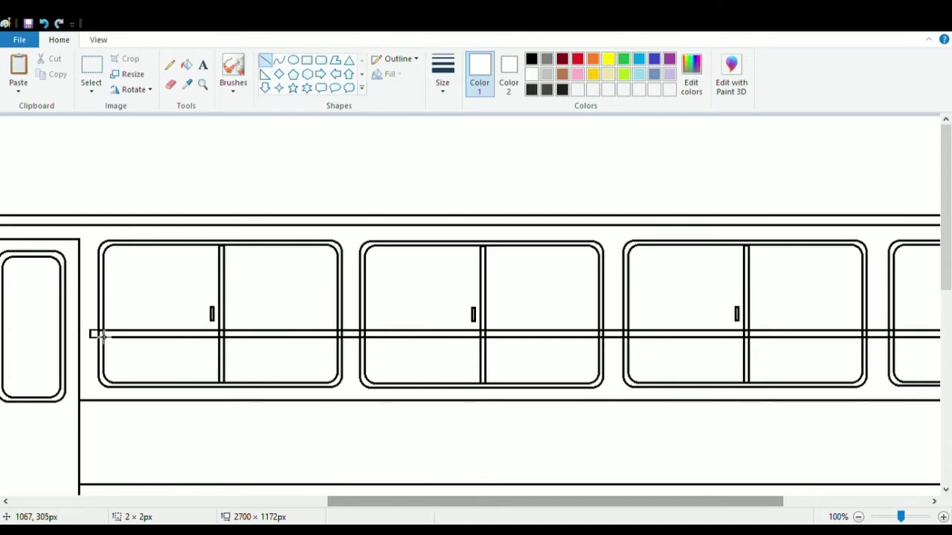
pyautogui.moveTo(93, 336); pyautogui.dragTo(936, 341)
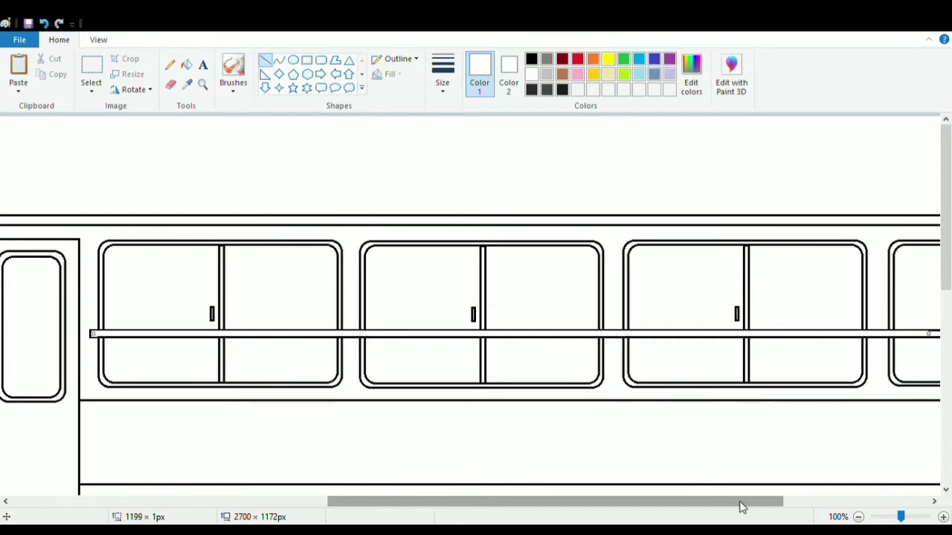
# - Continue the white line inside the rail across the rearmost window to the rail's end
pyautogui.moveTo(740, 503); pyautogui.dragTo(885, 503)
pyautogui.click(742, 312)
pyautogui.moveTo(625, 339); pyautogui.dragTo(723, 343)
pyautogui.click(43, 23)
pyautogui.click(41, 23)
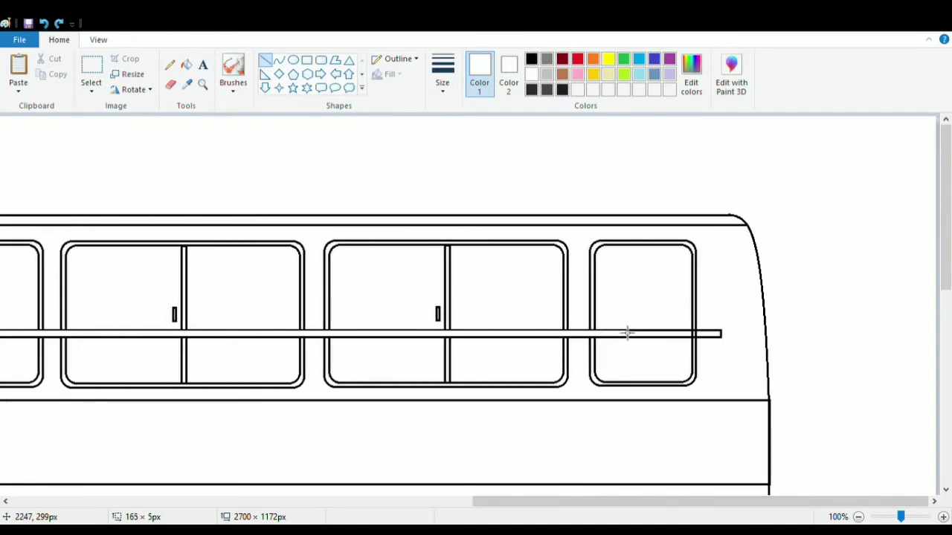
pyautogui.moveTo(616, 342); pyautogui.dragTo(726, 342)
# - Draw a black rounded rectangle about 58 × 66 px over the lower rear corner of the body as the rear bumper
pyautogui.scroll(-3, 581, 316)
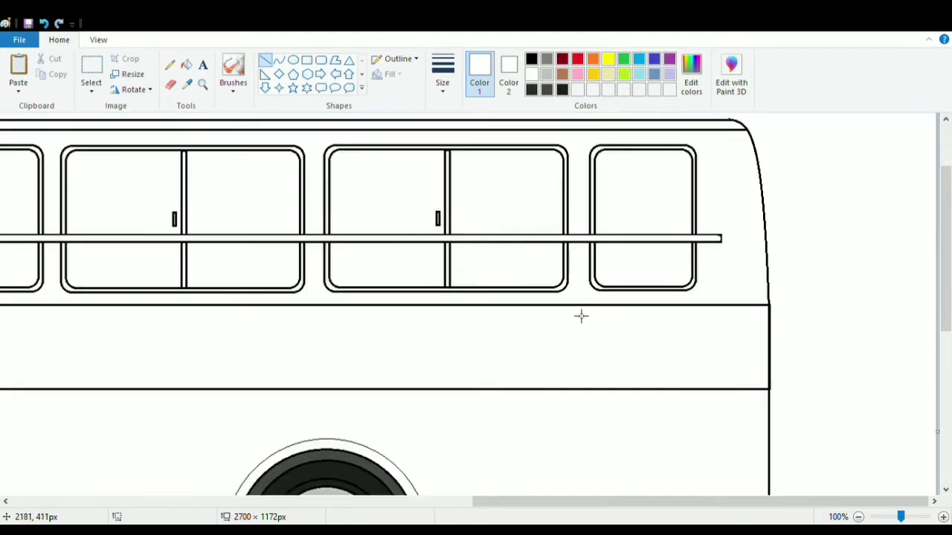
pyautogui.scroll(-3, 591, 307)
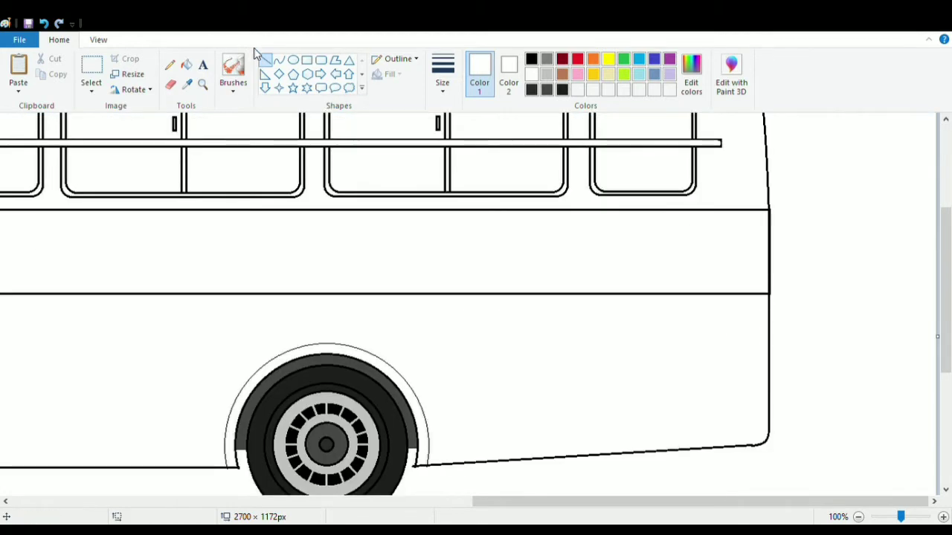
pyautogui.click(322, 60)
pyautogui.scroll(-3, 816, 352)
pyautogui.moveTo(767, 330)
pyautogui.mouseDown()
pyautogui.moveTo(754, 299)
pyautogui.moveTo(773, 340)
pyautogui.mouseUp()
pyautogui.click(531, 58)
pyautogui.click(44, 23)
pyautogui.hotkey('ctrl', 'z')
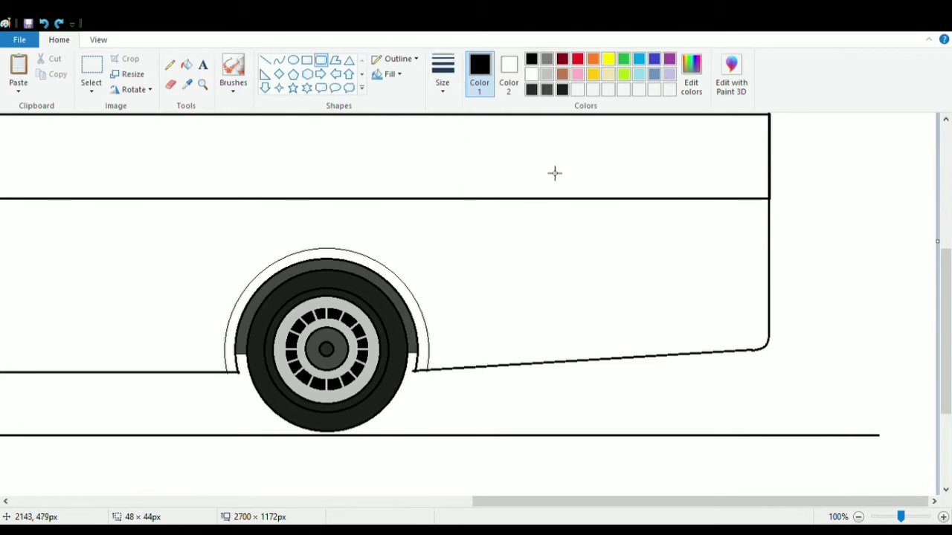
pyautogui.moveTo(743, 302); pyautogui.dragTo(786, 351)
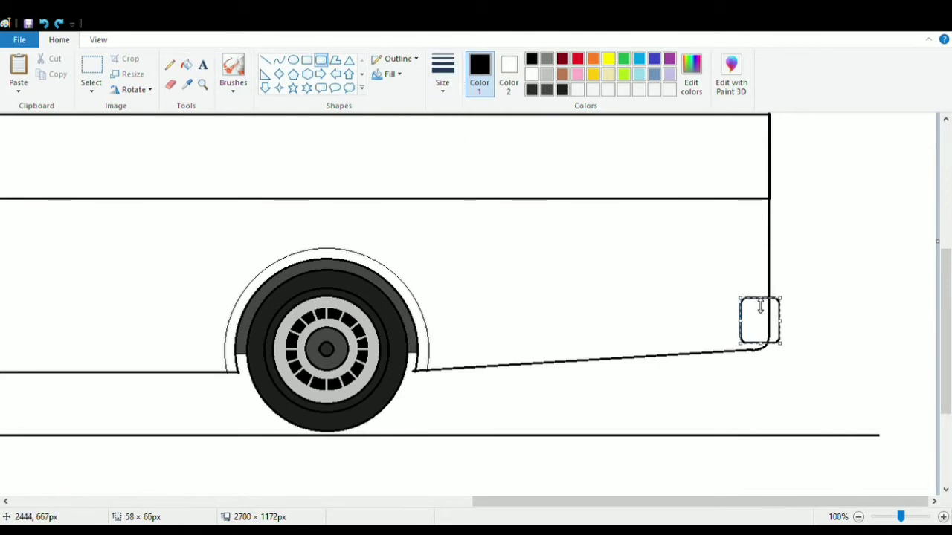
pyautogui.click(171, 84)
# - Draw a curved line about 30 × 229 px inside the upper rear edge of the body to outline the rear windshield
pyautogui.scroll(5, 767, 338)
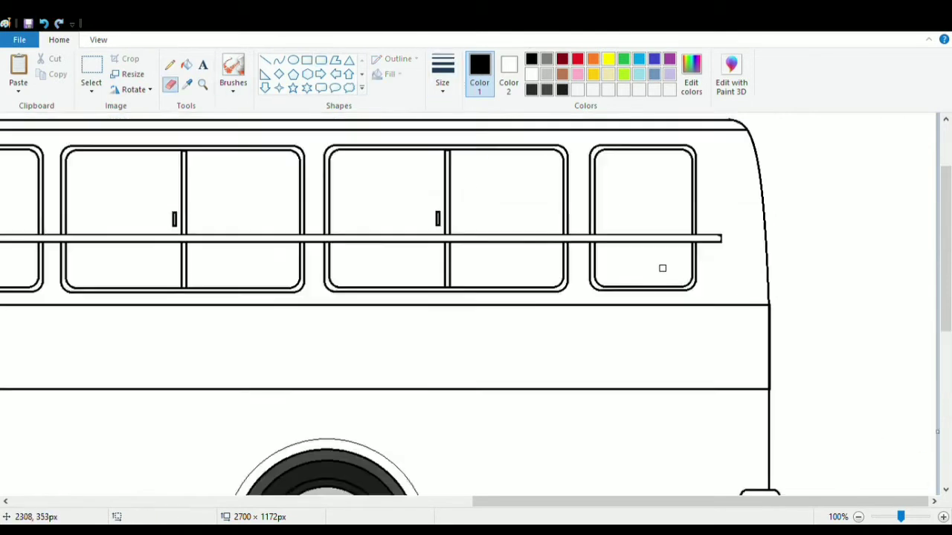
pyautogui.click(278, 60)
pyautogui.moveTo(745, 234)
pyautogui.mouseDown()
pyautogui.moveTo(775, 378)
pyautogui.moveTo(768, 392)
pyautogui.mouseUp()
pyautogui.moveTo(768, 350); pyautogui.dragTo(767, 396)
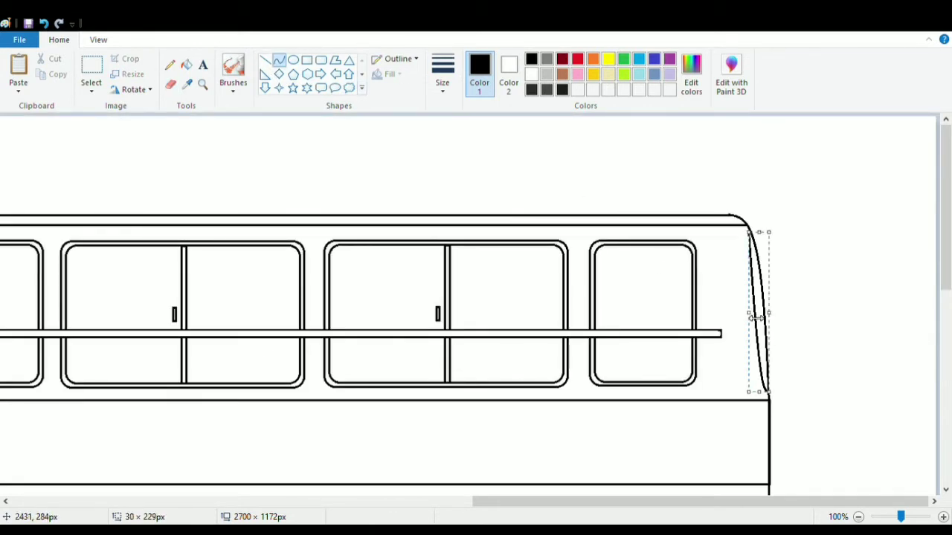
pyautogui.click(838, 317)
# - Prepare a text box for the side panel behind the door and set the text size to 36
pyautogui.scroll(-3, 197, 310)
pyautogui.moveTo(573, 507); pyautogui.dragTo(357, 504)
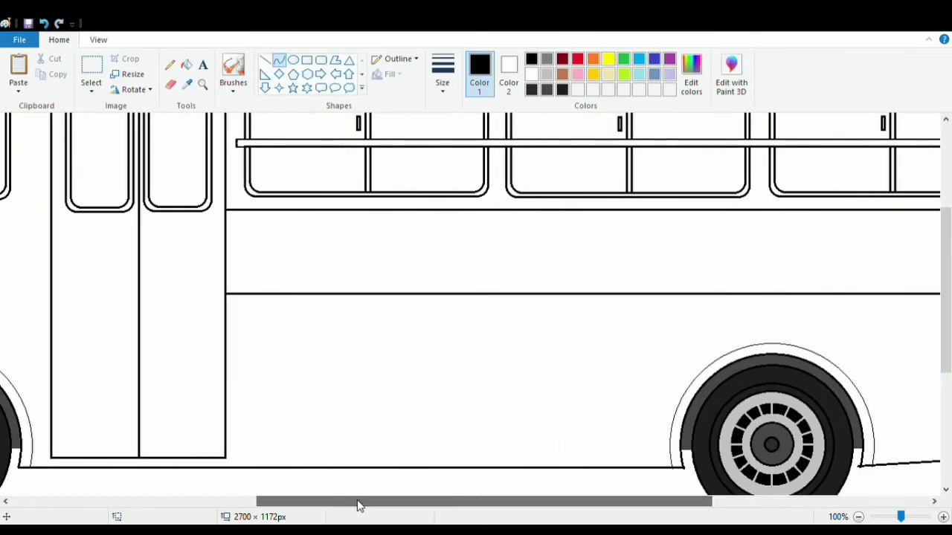
pyautogui.scroll(3, 408, 338)
pyautogui.click(203, 65)
pyautogui.click(323, 359)
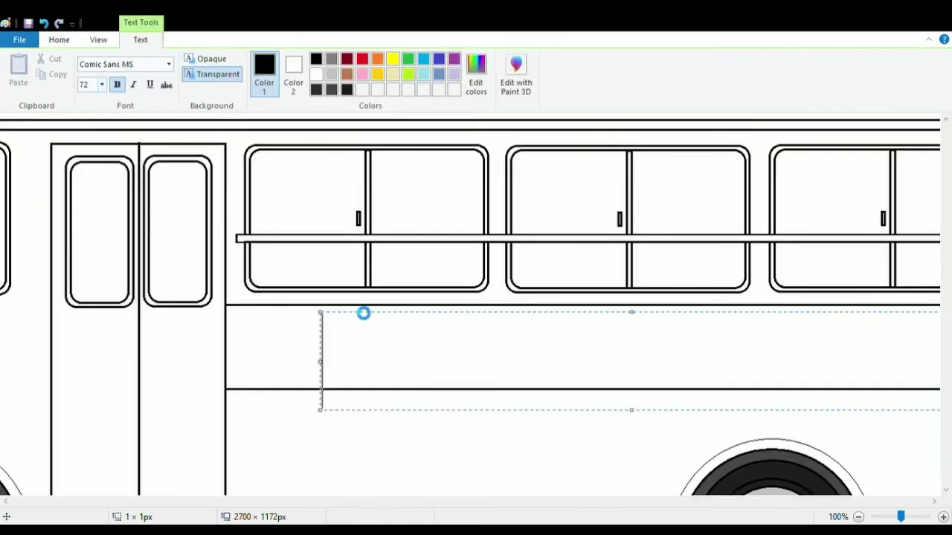
pyautogui.scroll(-1, 362, 331)
pyautogui.click(338, 272)
pyautogui.click(303, 243)
pyautogui.click(102, 84)
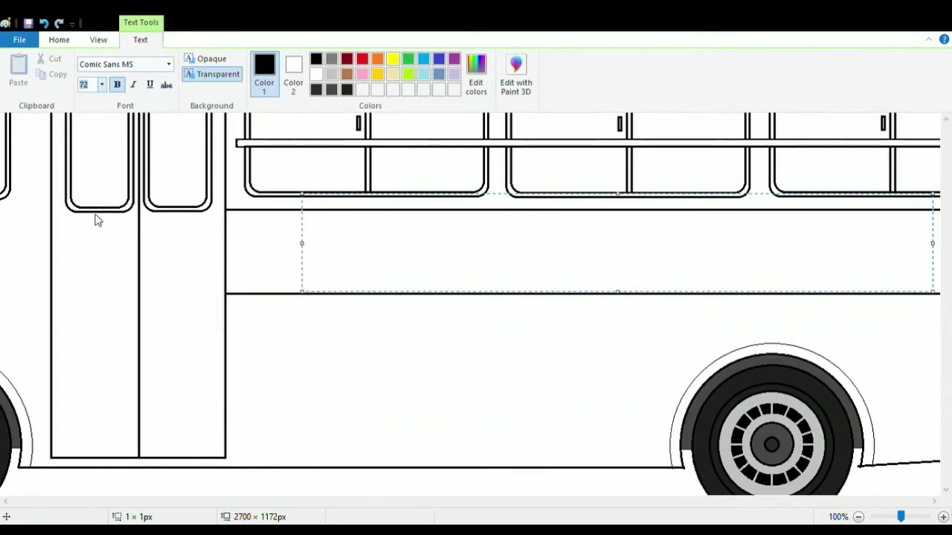
pyautogui.click(96, 219)
pyautogui.click(102, 85)
pyautogui.click(104, 195)
pyautogui.click(315, 351)
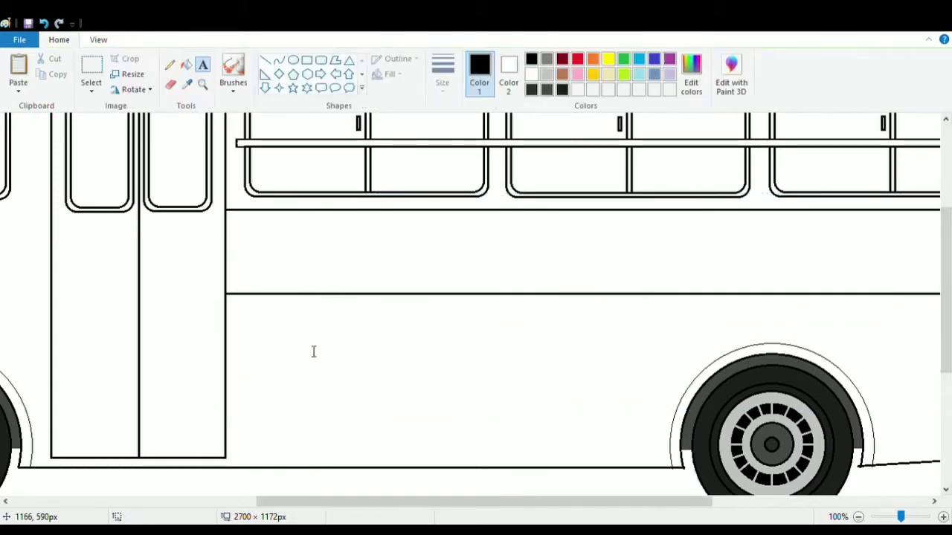
# - Letter SCHOOL BUS in capitals on the side panel just behind the door
pyautogui.click(283, 262)
pyautogui.write('SH')
pyautogui.press('BackSpace')
pyautogui.write('CHOOL')
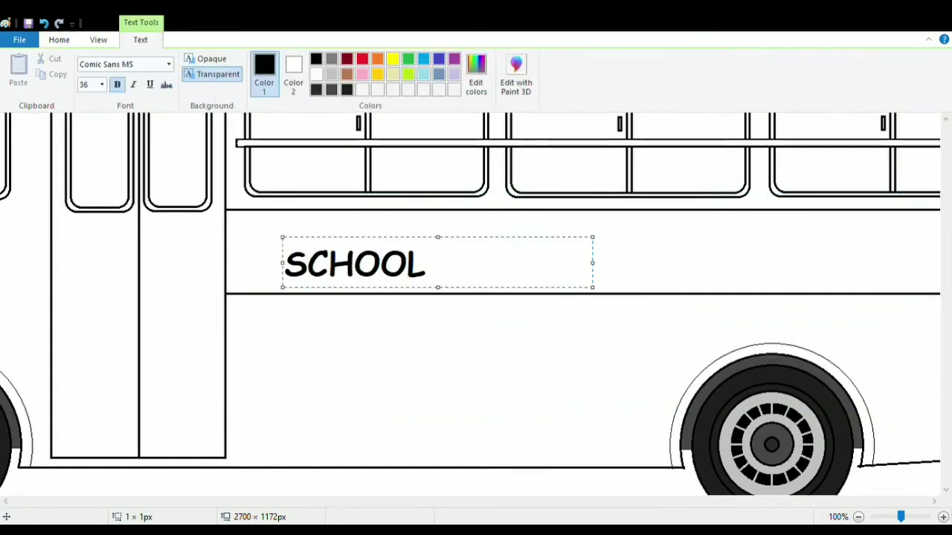
pyautogui.write(' BUS')
# - Change the font of the SCHOOL BUS lettering to Bodoni MT Black and place it on the panel
pyautogui.moveTo(513, 275); pyautogui.dragTo(284, 269)
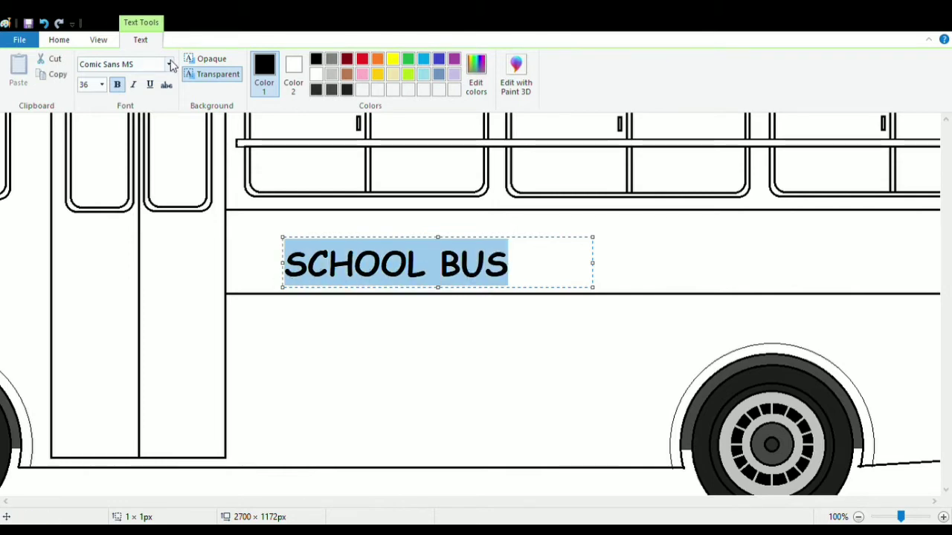
pyautogui.click(164, 64)
pyautogui.click(132, 151)
pyautogui.click(169, 66)
pyautogui.click(138, 179)
pyautogui.click(168, 65)
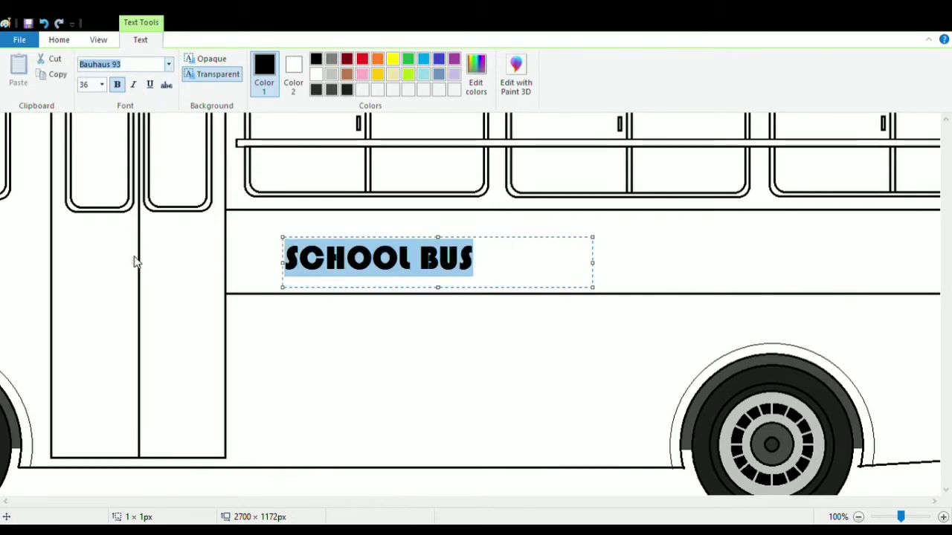
pyautogui.click(140, 316)
pyautogui.click(168, 65)
pyautogui.click(137, 276)
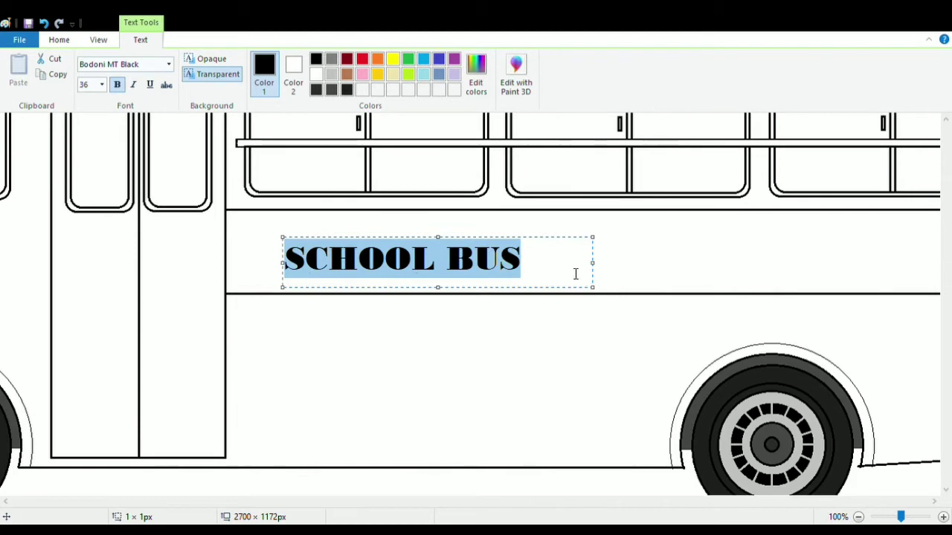
pyautogui.click(496, 353)
# - Try to move the SCHOOL BUS lettering rearward and enlarge its selection to about 442 × 76 px
pyautogui.moveTo(469, 503); pyautogui.dragTo(570, 503)
pyautogui.click(92, 68)
pyautogui.moveTo(69, 234); pyautogui.dragTo(323, 278)
pyautogui.moveTo(244, 260); pyautogui.dragTo(549, 254)
pyautogui.moveTo(566, 501); pyautogui.dragTo(582, 485)
pyautogui.moveTo(334, 231); pyautogui.dragTo(281, 220)
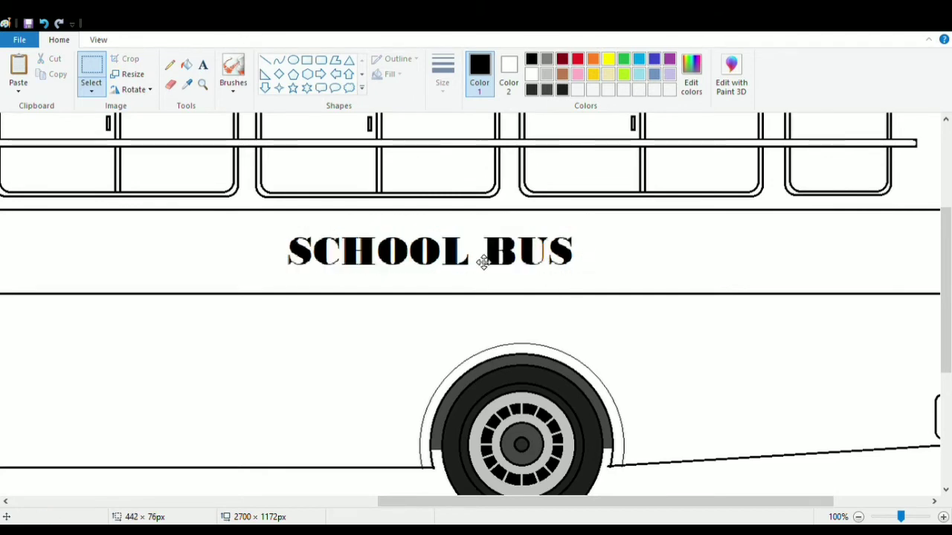
pyautogui.click(42, 23)
# - Move the SCHOOL BUS lettering rearward along the side panel to above and ahead of the rear wheel
pyautogui.moveTo(535, 502); pyautogui.dragTo(386, 501)
pyautogui.moveTo(338, 236); pyautogui.dragTo(616, 285)
pyautogui.moveTo(530, 270); pyautogui.dragTo(839, 260)
pyautogui.moveTo(498, 501); pyautogui.dragTo(561, 501)
pyautogui.click(98, 40)
pyautogui.click(47, 74)
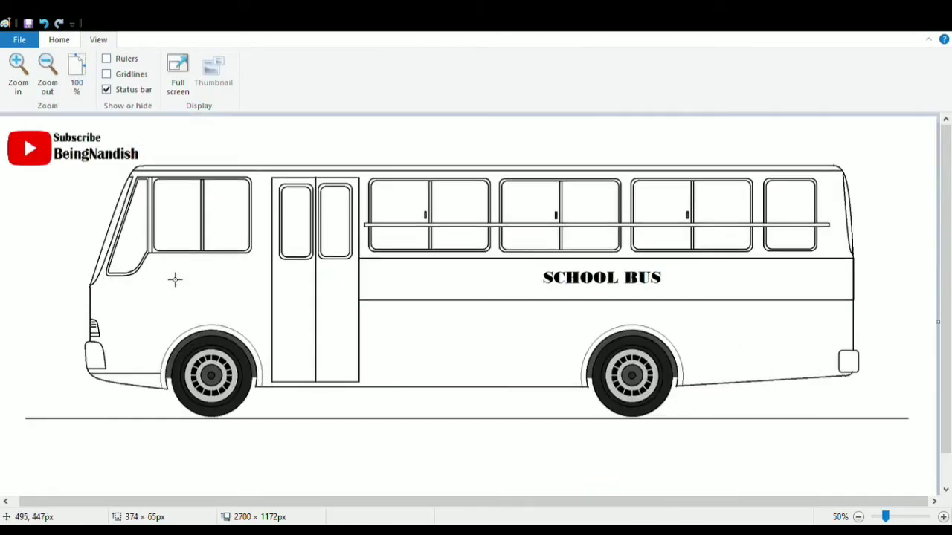
# - Draw a luggage hatch rectangle below the side panel between door and rear wheel, with a handle about 5 × 27 px
pyautogui.click(59, 39)
pyautogui.click(306, 60)
pyautogui.moveTo(384, 328); pyautogui.dragTo(506, 385)
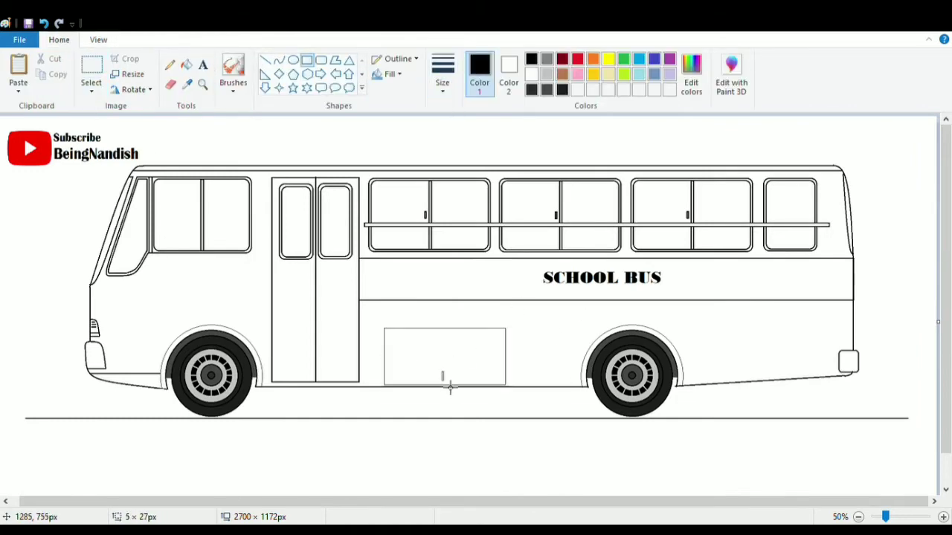
pyautogui.click(208, 333)
# - Draw a thin horizontal line from the body's front edge to the door, just above the front wheel arch
pyautogui.click(264, 60)
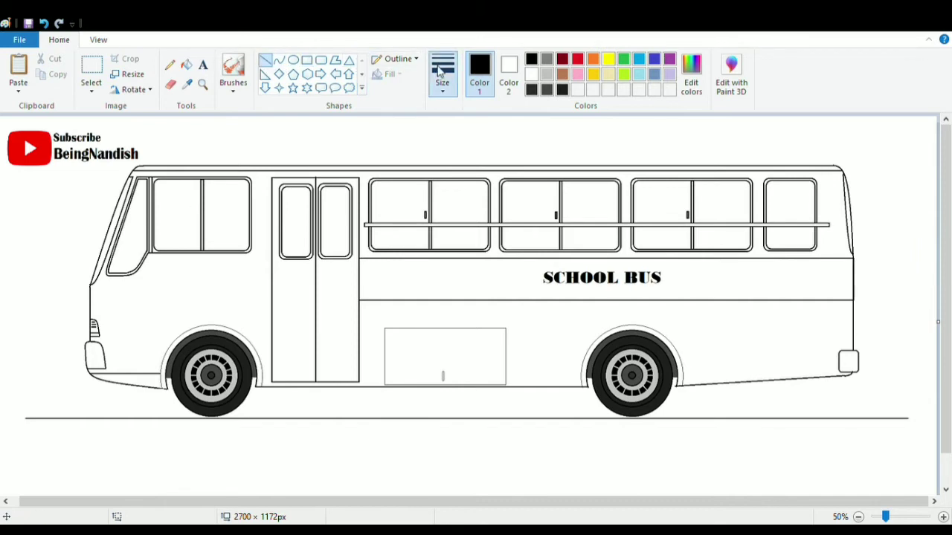
pyautogui.moveTo(97, 311); pyautogui.dragTo(275, 311)
pyautogui.scroll(-1, 257, 295)
# - Draw two parallel curved lines across the lower end of the windshield, bending upward in front of it, as a mirror arm
pyautogui.click(99, 40)
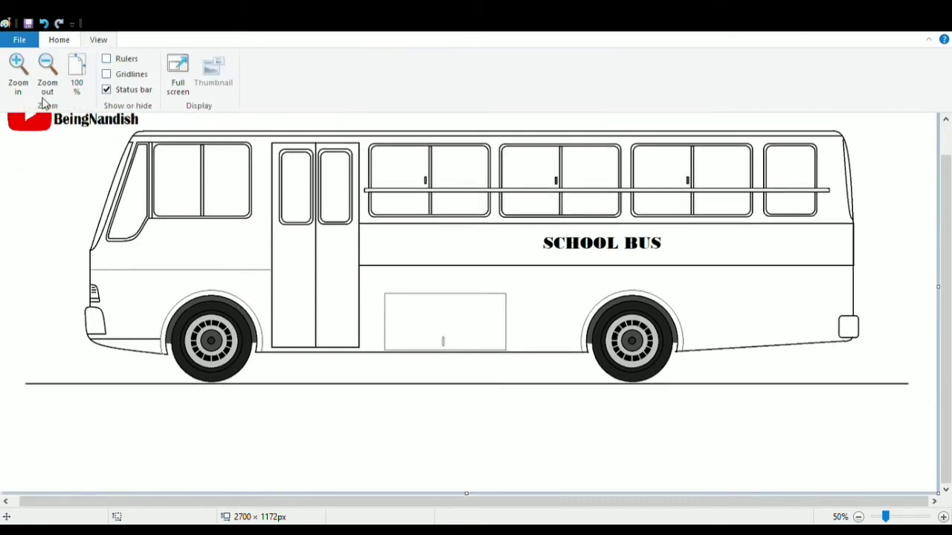
pyautogui.click(18, 68)
pyautogui.click(59, 44)
pyautogui.click(278, 60)
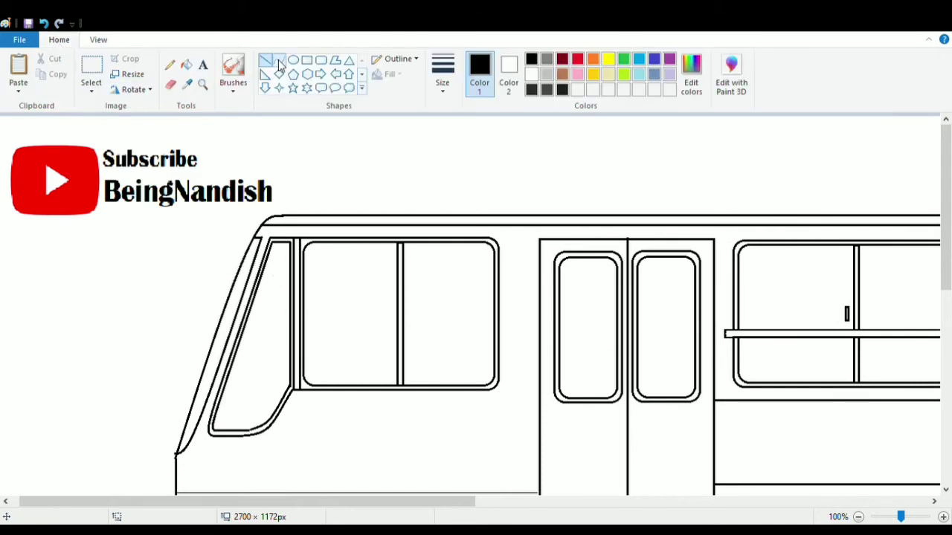
pyautogui.scroll(-3, 245, 253)
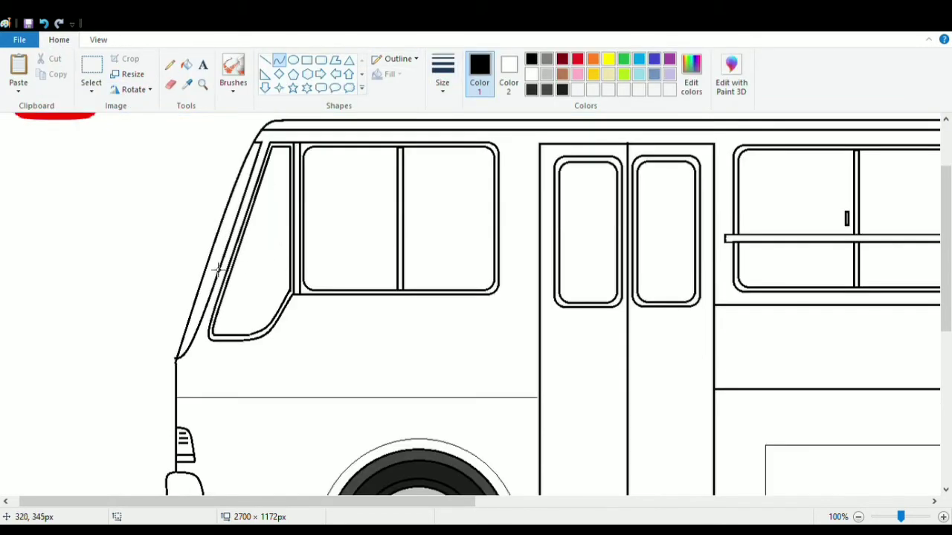
pyautogui.moveTo(195, 344)
pyautogui.mouseDown()
pyautogui.moveTo(161, 319)
pyautogui.moveTo(153, 345)
pyautogui.moveTo(175, 312)
pyautogui.moveTo(200, 350)
pyautogui.mouseUp()
pyautogui.click(167, 297)
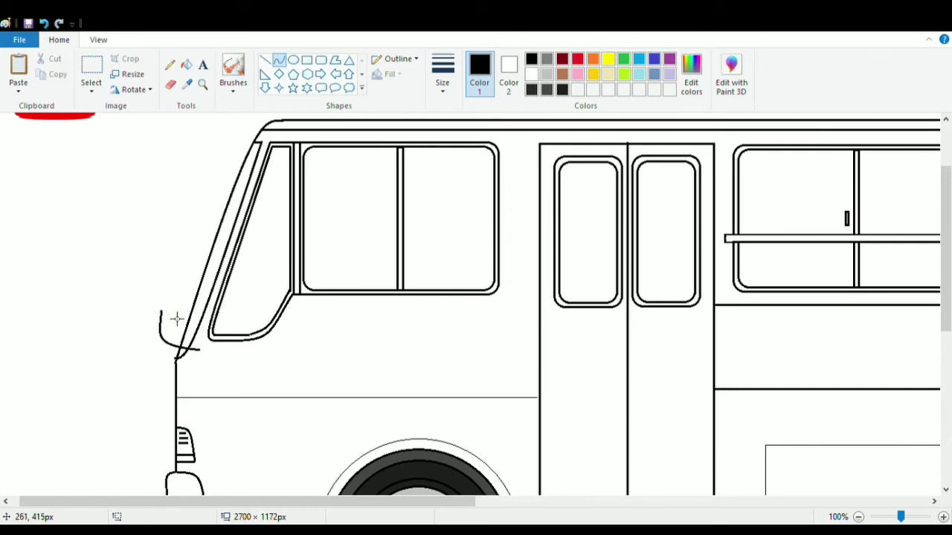
pyautogui.moveTo(169, 312); pyautogui.dragTo(203, 339)
pyautogui.moveTo(189, 340)
pyautogui.mouseDown()
pyautogui.moveTo(174, 348)
pyautogui.moveTo(185, 317)
pyautogui.mouseUp()
pyautogui.click(177, 157)
# - Erase the windshield lines inside the mirror arm and close its rear end with a line about 7 × 16 px
pyautogui.click(98, 39)
pyautogui.click(18, 75)
pyautogui.scroll(-3, 73, 181)
pyautogui.click(59, 39)
pyautogui.click(170, 85)
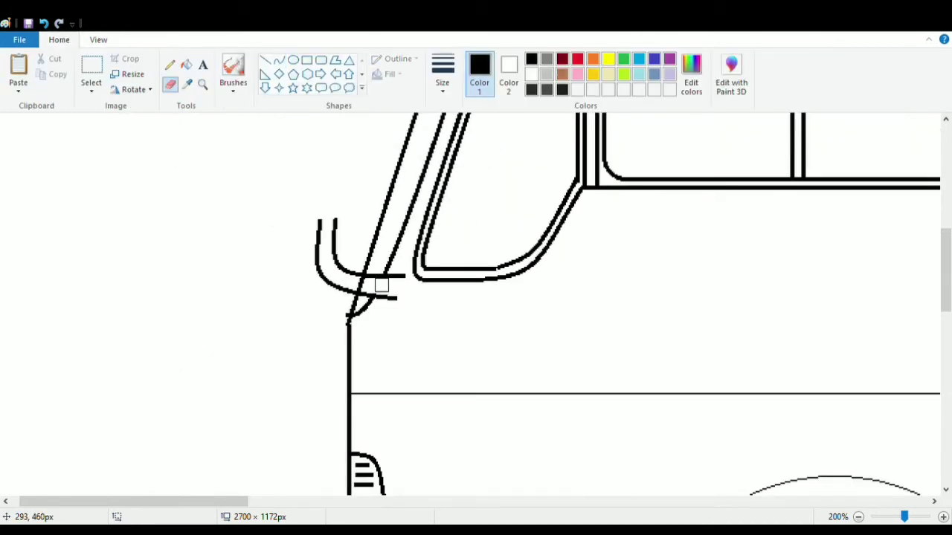
pyautogui.click(265, 60)
pyautogui.moveTo(406, 277); pyautogui.dragTo(398, 300)
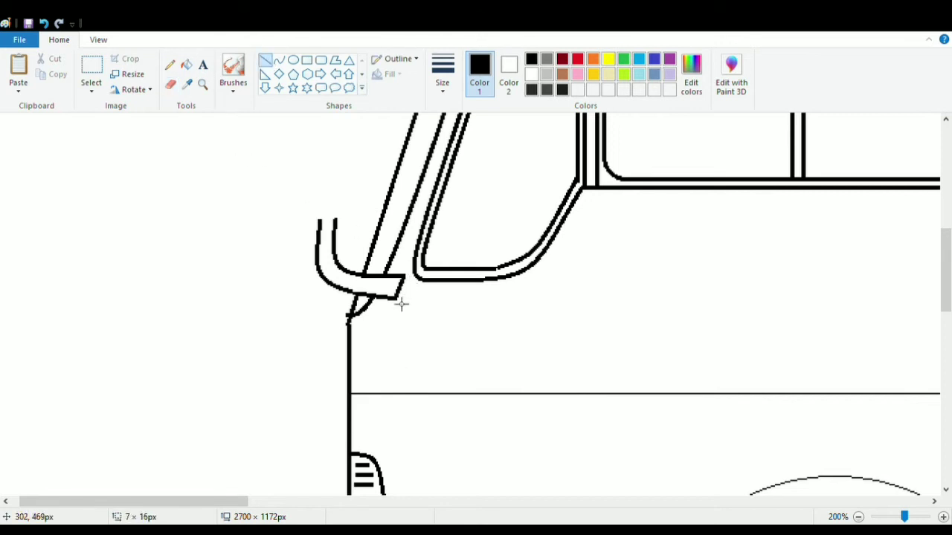
# - Draw an upright rounded rectangle on the upper end of the arm as the side mirror
pyautogui.scroll(2, 350, 186)
pyautogui.click(321, 60)
pyautogui.moveTo(309, 229); pyautogui.dragTo(343, 322)
pyautogui.moveTo(345, 275); pyautogui.dragTo(353, 276)
pyautogui.click(98, 40)
pyautogui.click(47, 71)
pyautogui.click(47, 70)
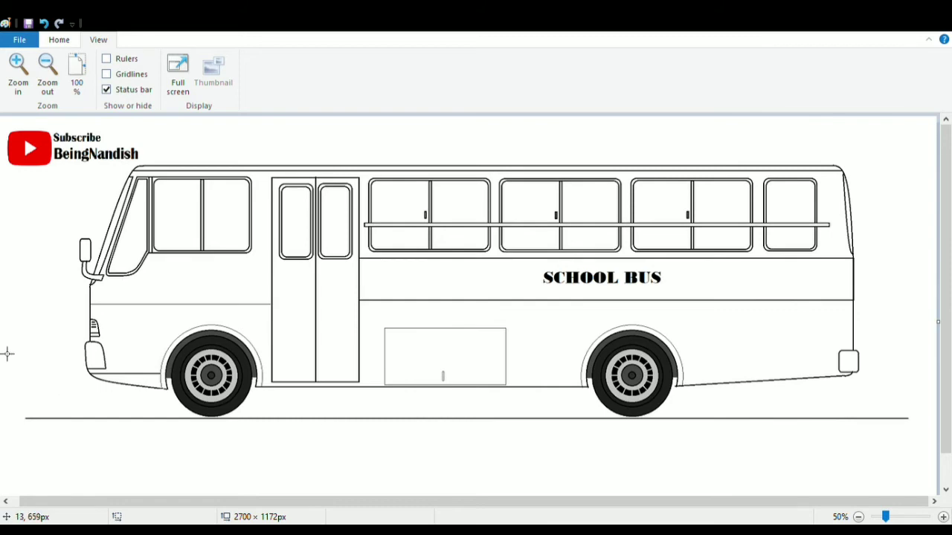
# - Collapse the ribbon and undo the side mirror, its arm and the thin line ahead of the door
pyautogui.doubleClick(96, 38)
pyautogui.click(44, 23)
pyautogui.click(44, 23)
pyautogui.click(44, 23)
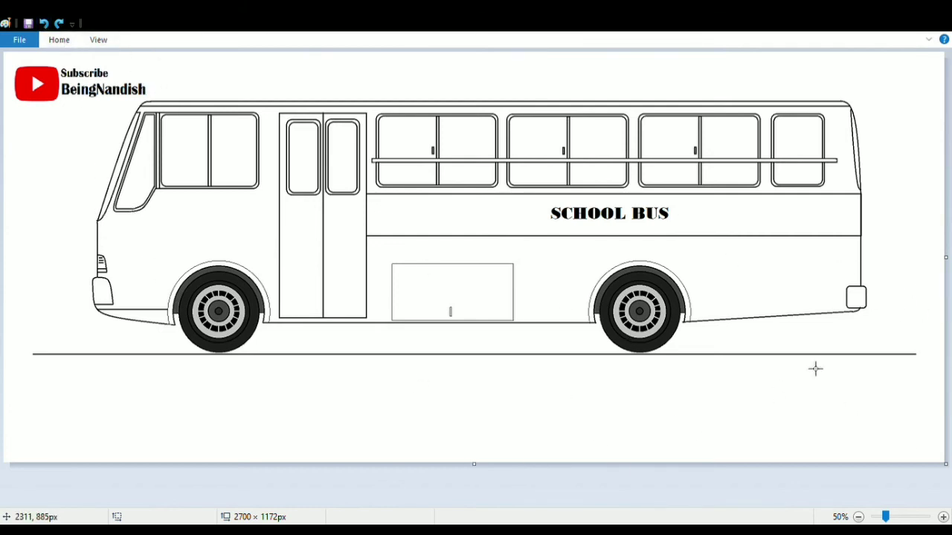
# - Hide the status bar and extend the canvas downward to a height of 1272 px
pyautogui.click(44, 84)
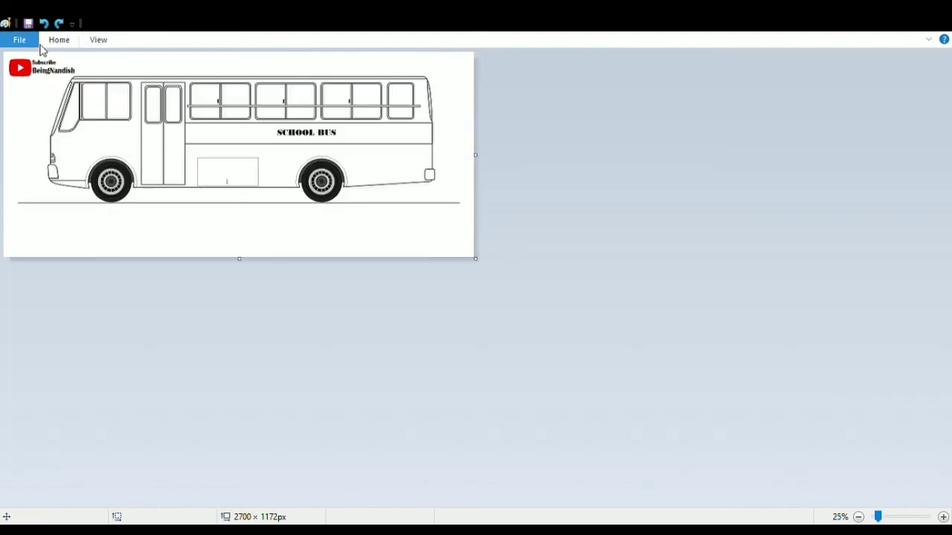
pyautogui.click(110, 40)
pyautogui.click(113, 96)
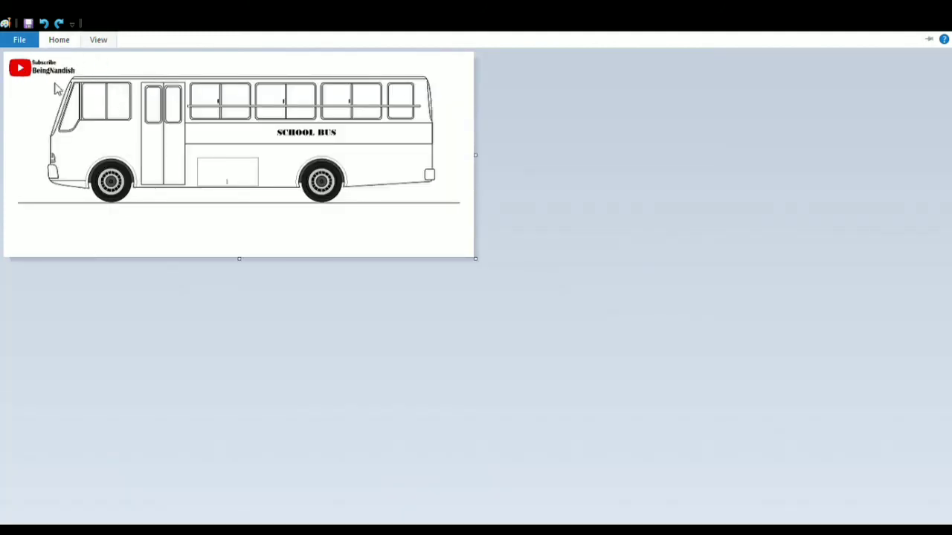
pyautogui.click(18, 81)
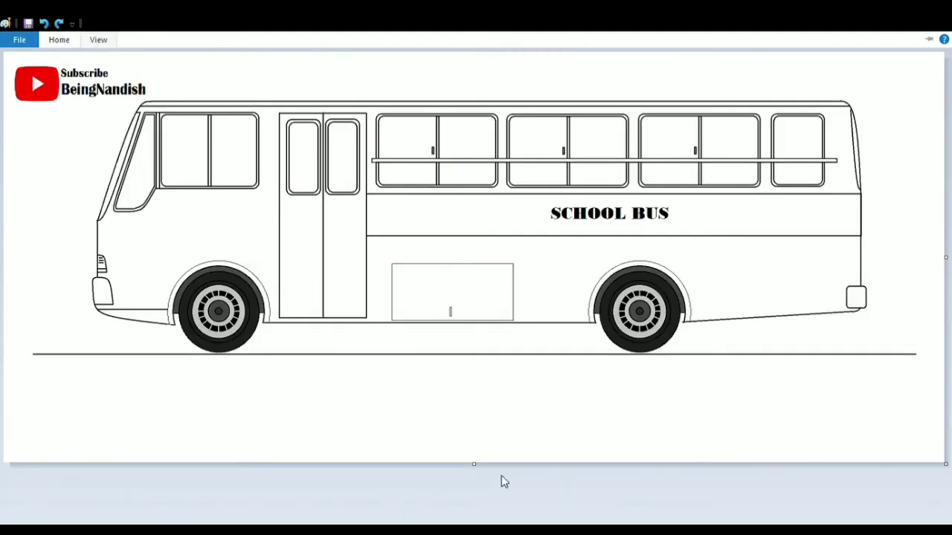
pyautogui.moveTo(475, 464); pyautogui.dragTo(474, 498)
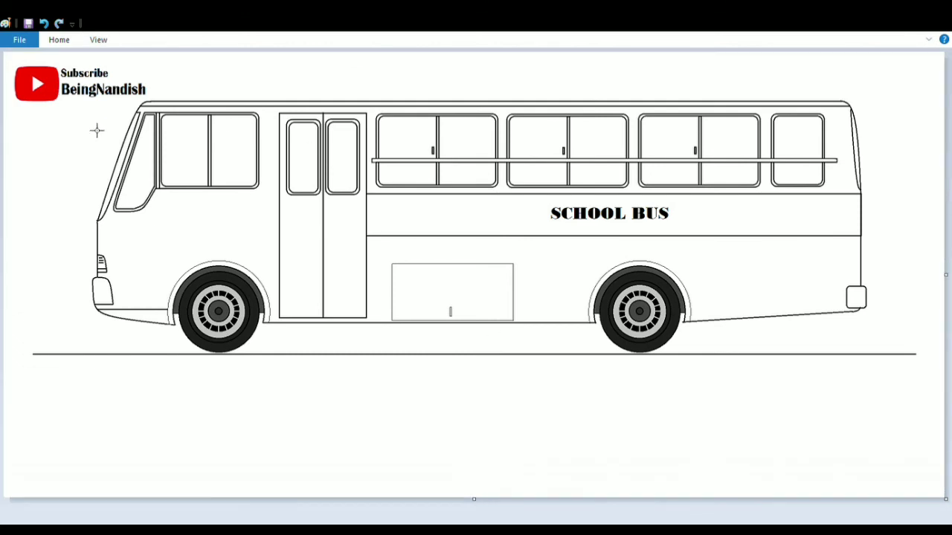
# - Turn the status bar back on and keep the ribbon collapsed
pyautogui.click(98, 39)
pyautogui.click(107, 88)
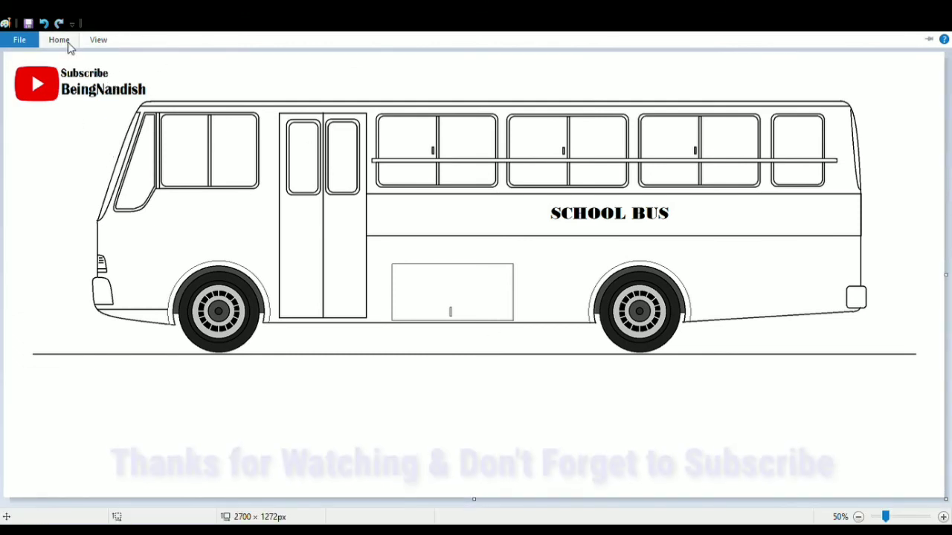
pyautogui.click(70, 69)
pyautogui.click(51, 87)
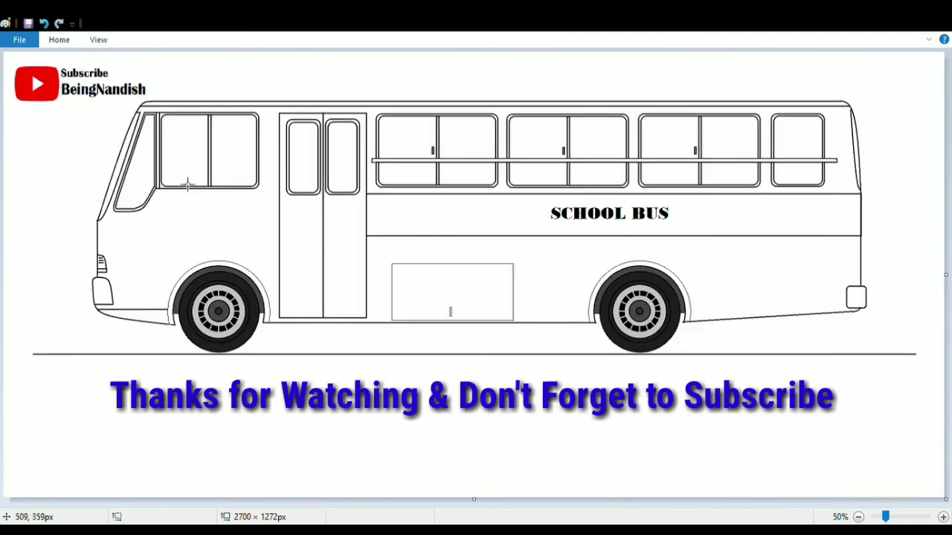